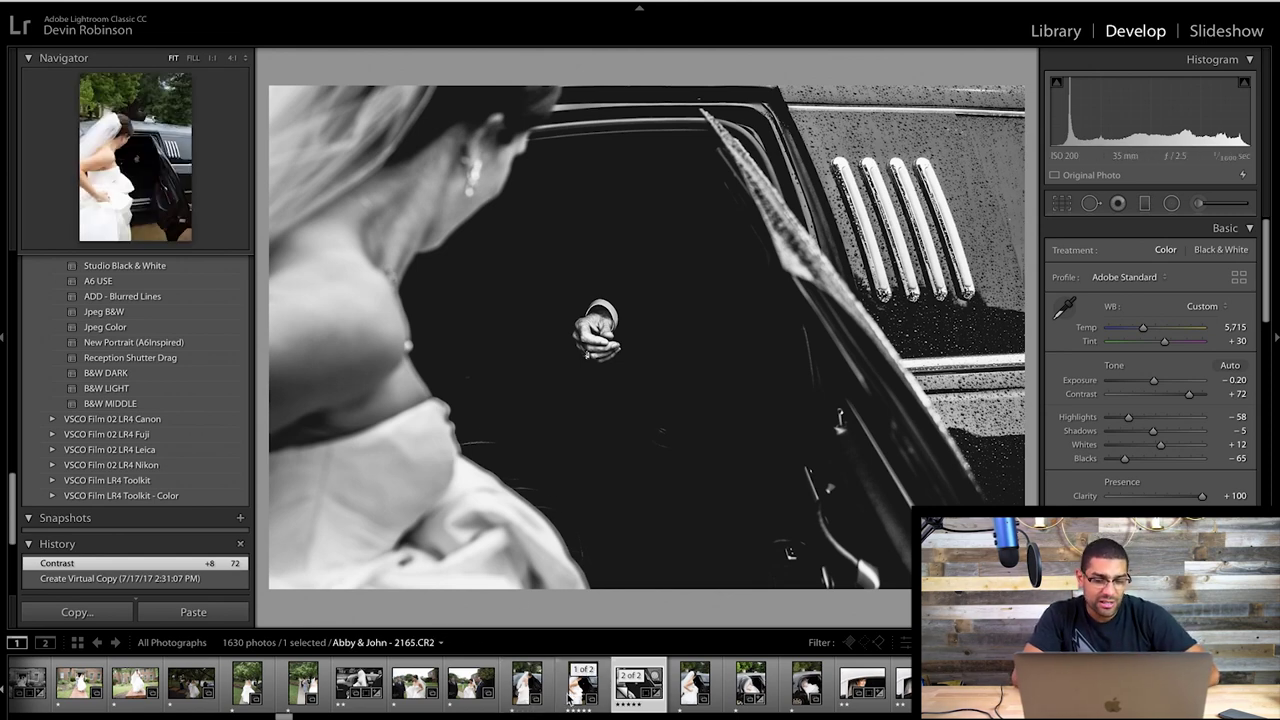
- Select the original colour '1 of 2' bride photo in the filmstrip and enter crop mode
{"action": "left_click", "coordinate": [581, 690]}
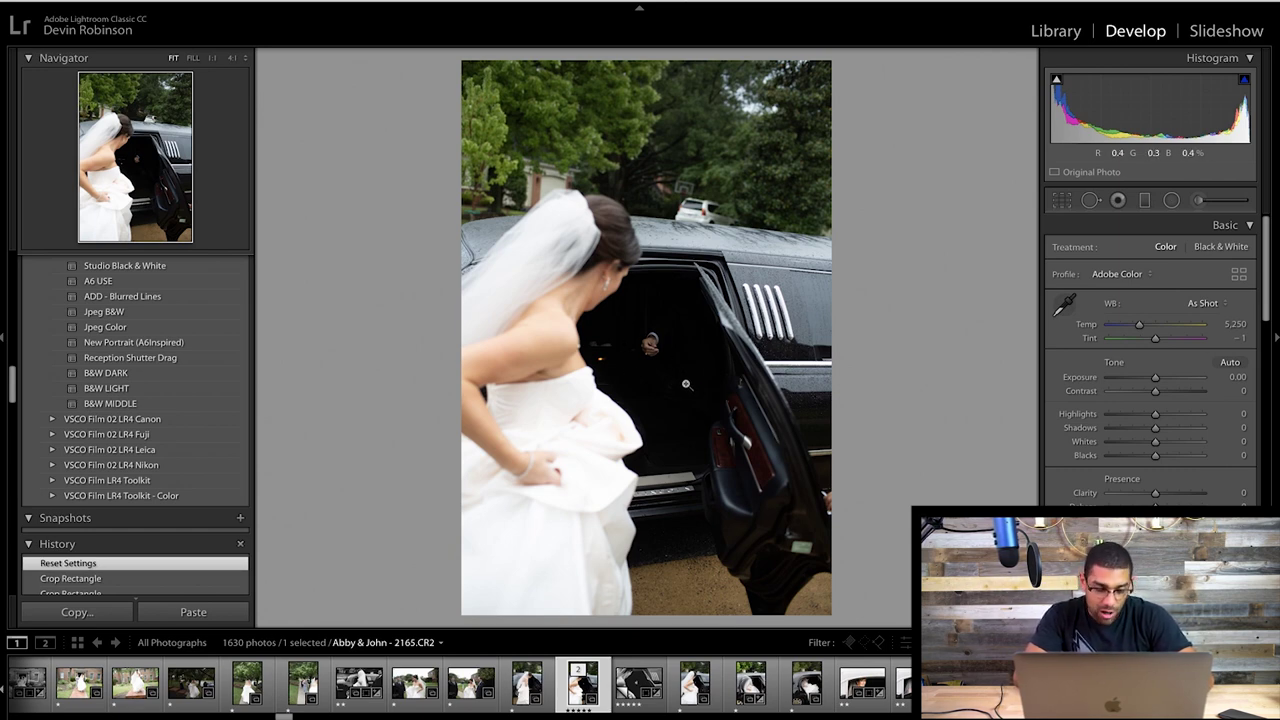
{"action": "key", "text": "r"}
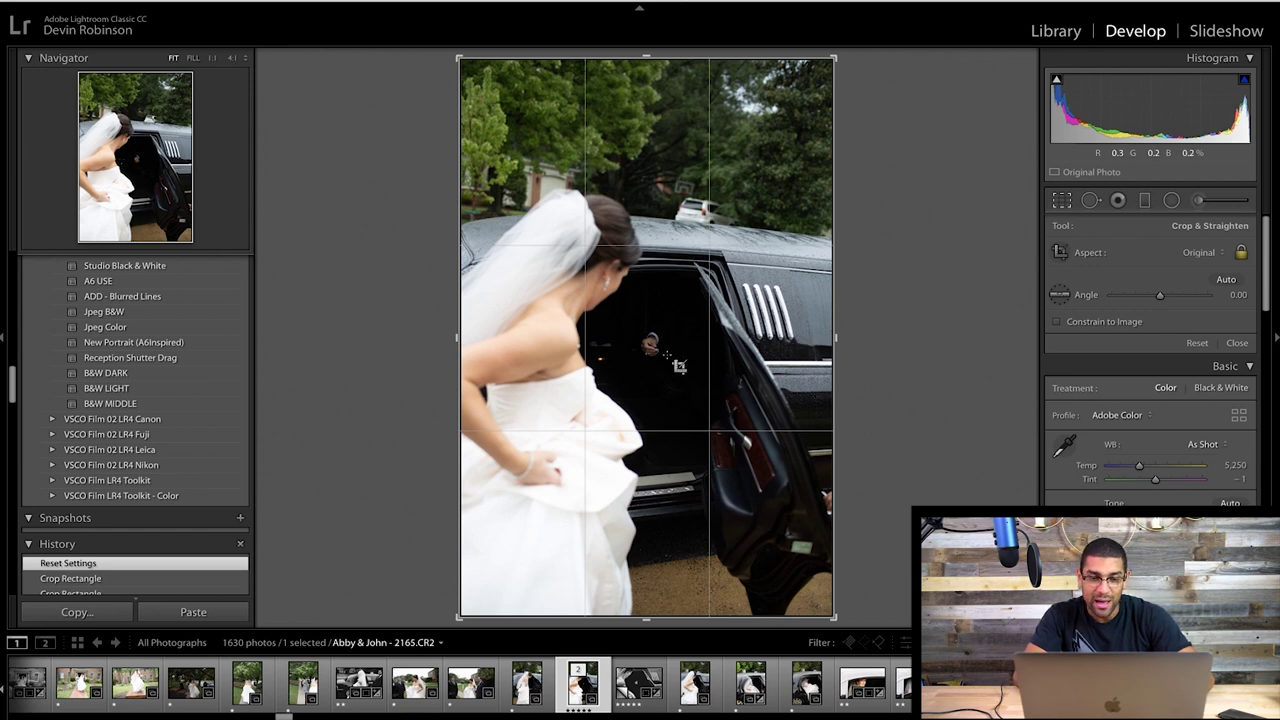
- Flip the crop to landscape, frame the bride and limo door at -2.41°, and apply it
{"action": "key", "text": "x"}
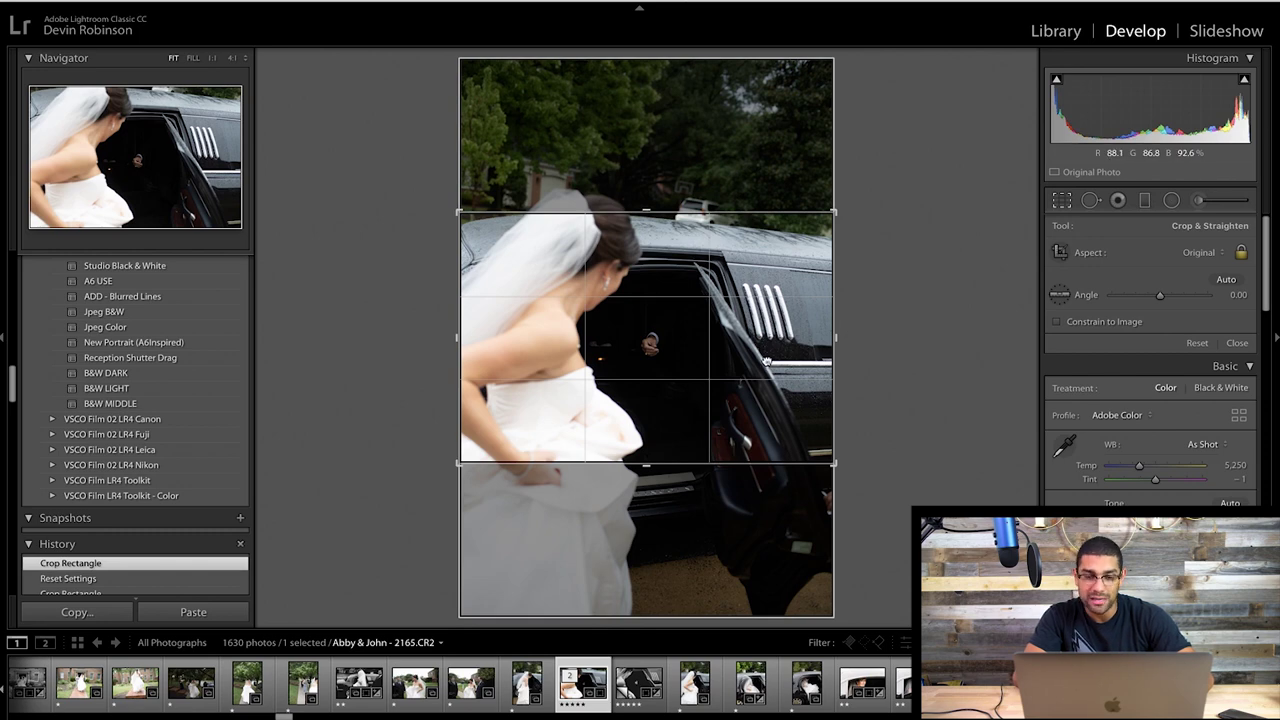
{"action": "left_click_drag", "start_coordinate": [847, 330], "coordinate": [874, 346]}
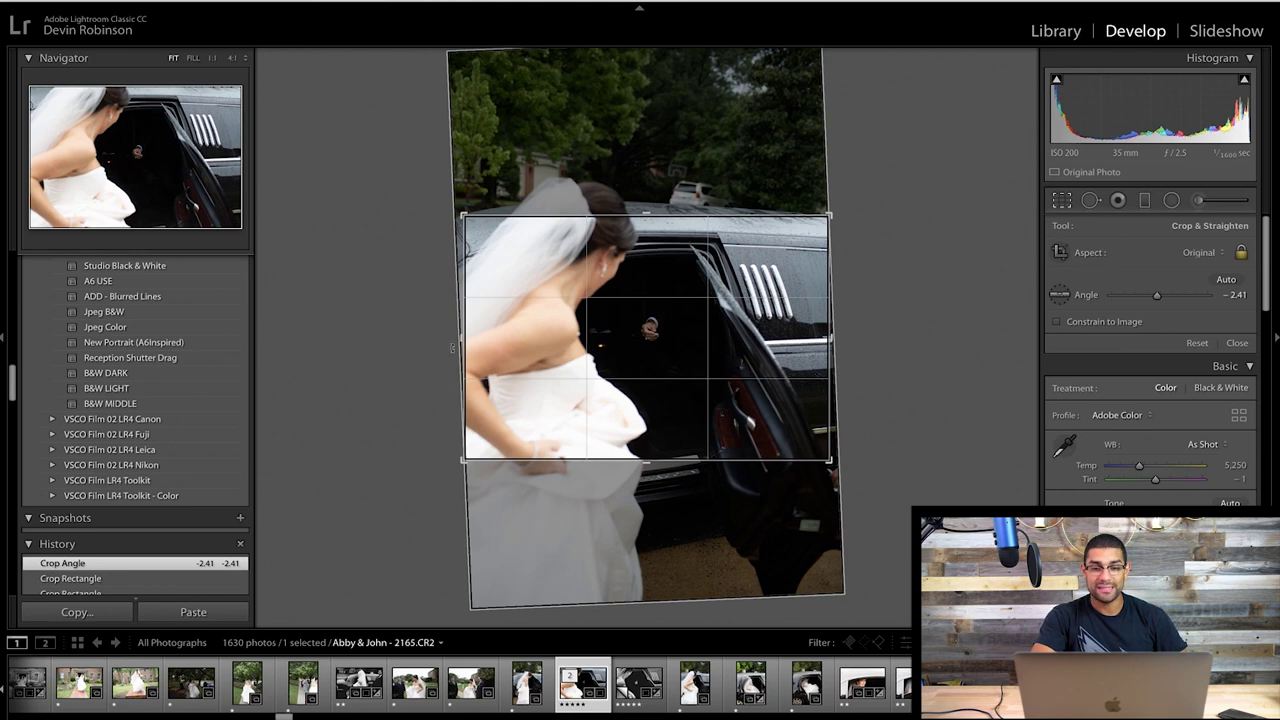
{"action": "key", "text": "Return"}
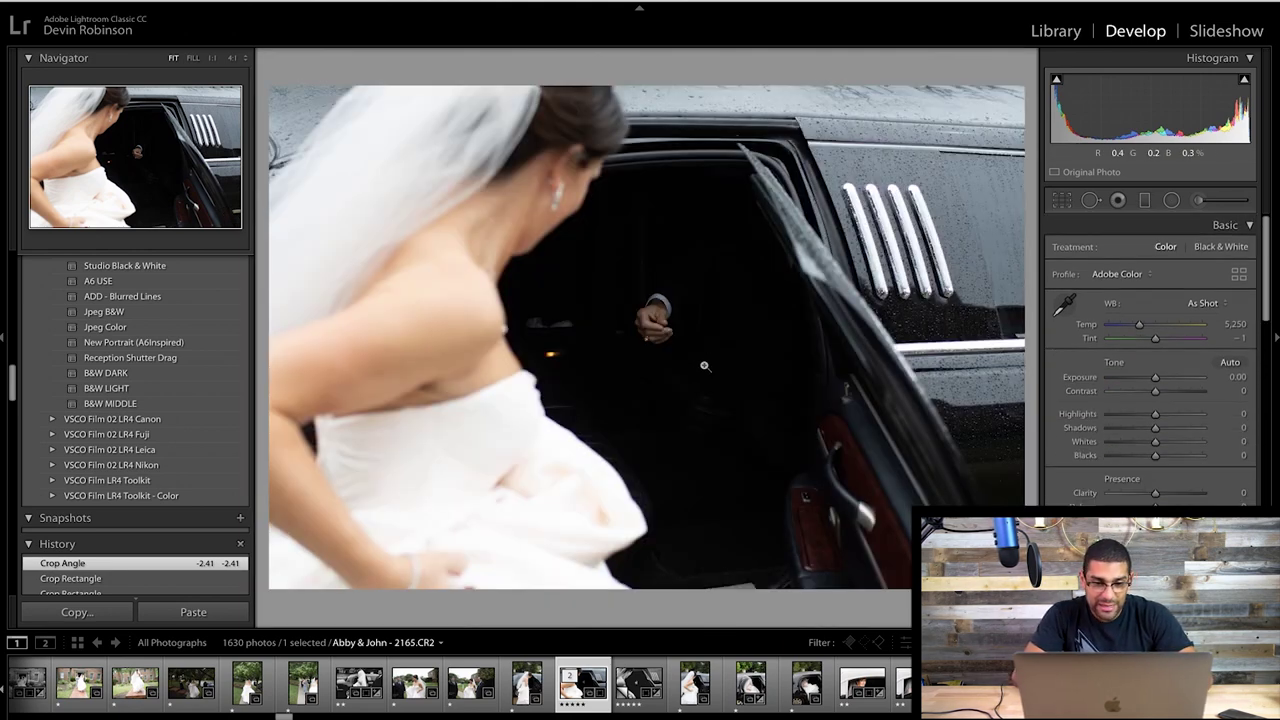
- Apply the B&W LIGHT preset after previewing B&W looks, and drop Highlights to -100
{"action": "left_click", "coordinate": [115, 388]}
{"action": "left_click", "coordinate": [126, 405]}
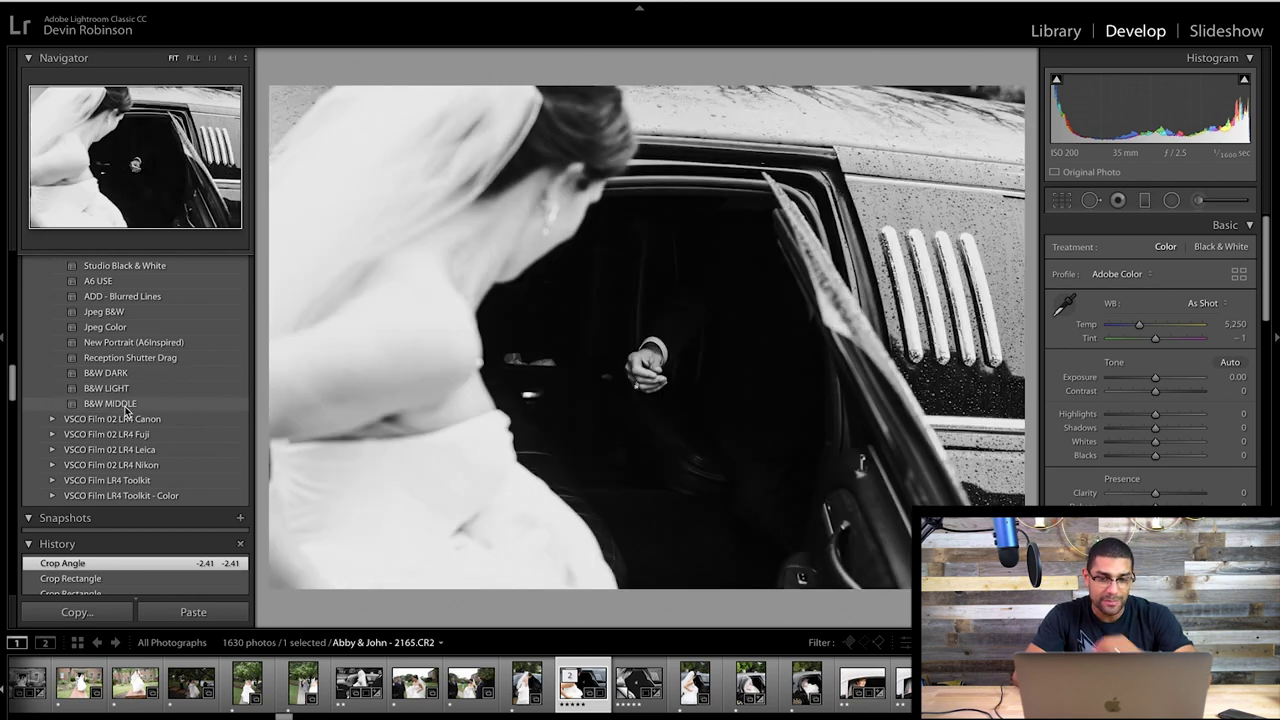
{"action": "left_click", "coordinate": [130, 391]}
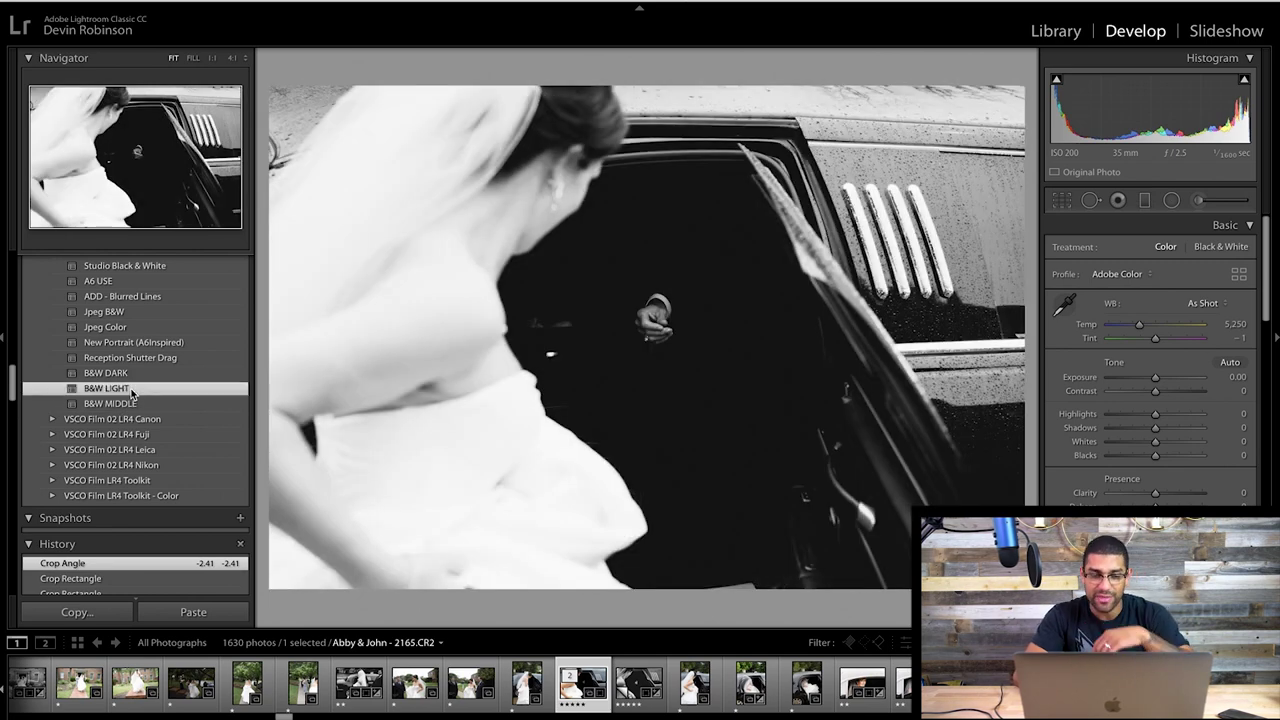
{"action": "left_click", "coordinate": [130, 392]}
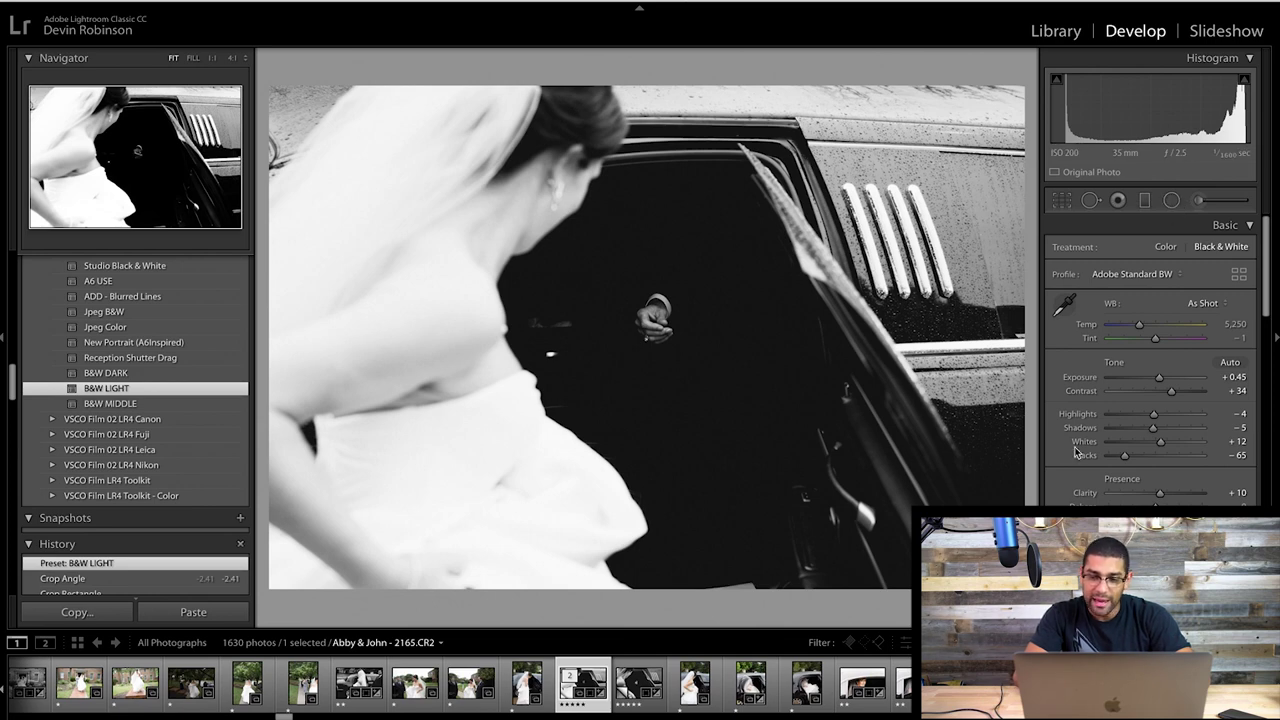
{"action": "left_click", "coordinate": [1115, 414]}
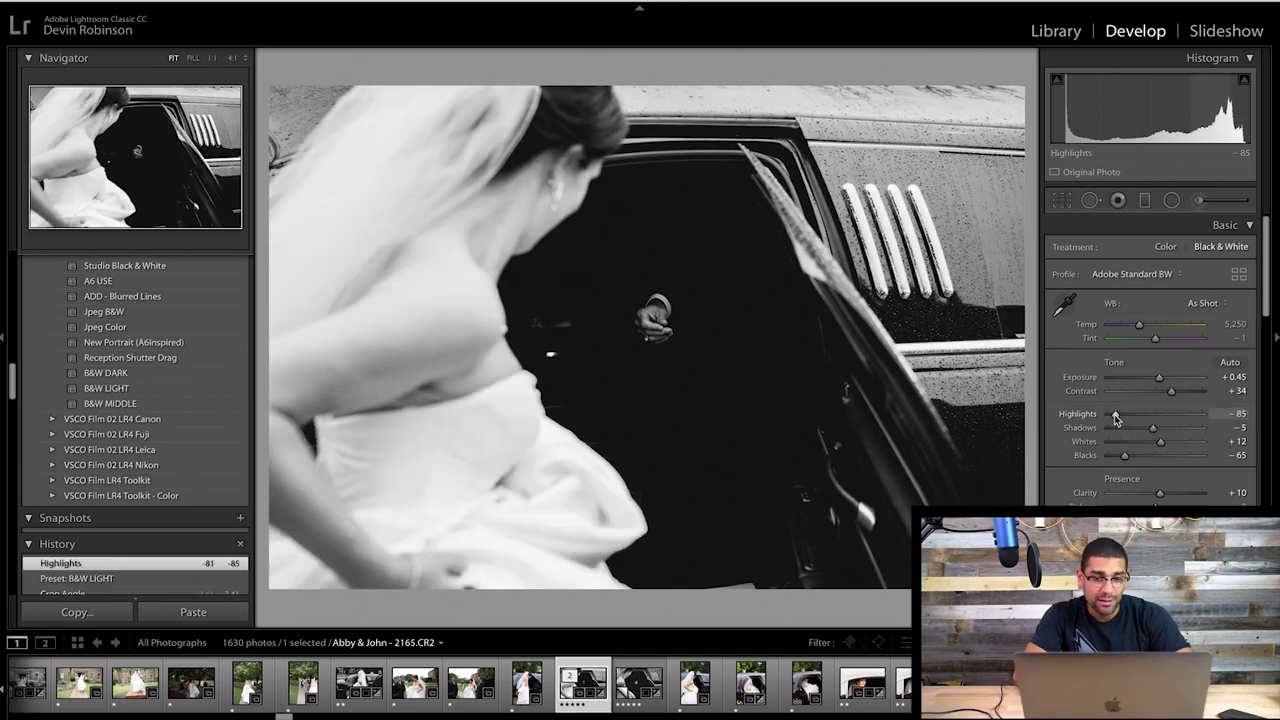
{"action": "left_click_drag", "start_coordinate": [1108, 418], "coordinate": [1108, 418]}
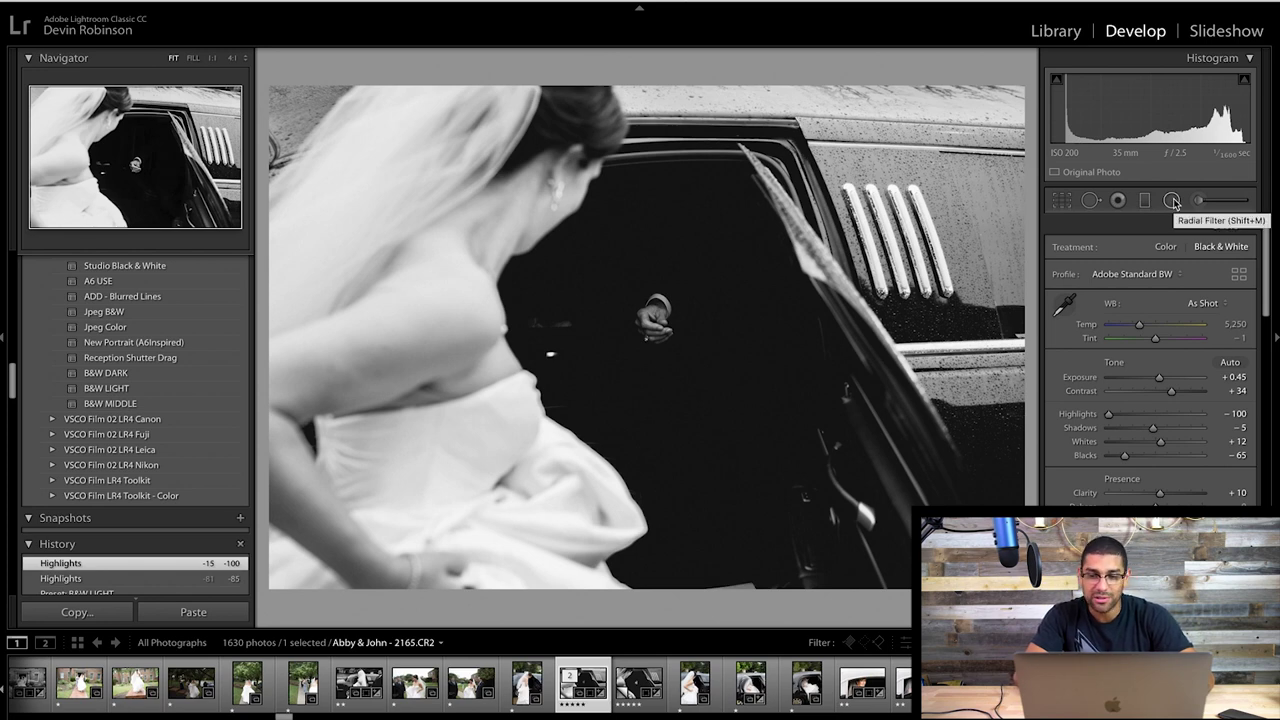
- Draw a Radial Filter ellipse centred on the groom's hand in the car window
{"action": "left_click", "coordinate": [1172, 200]}
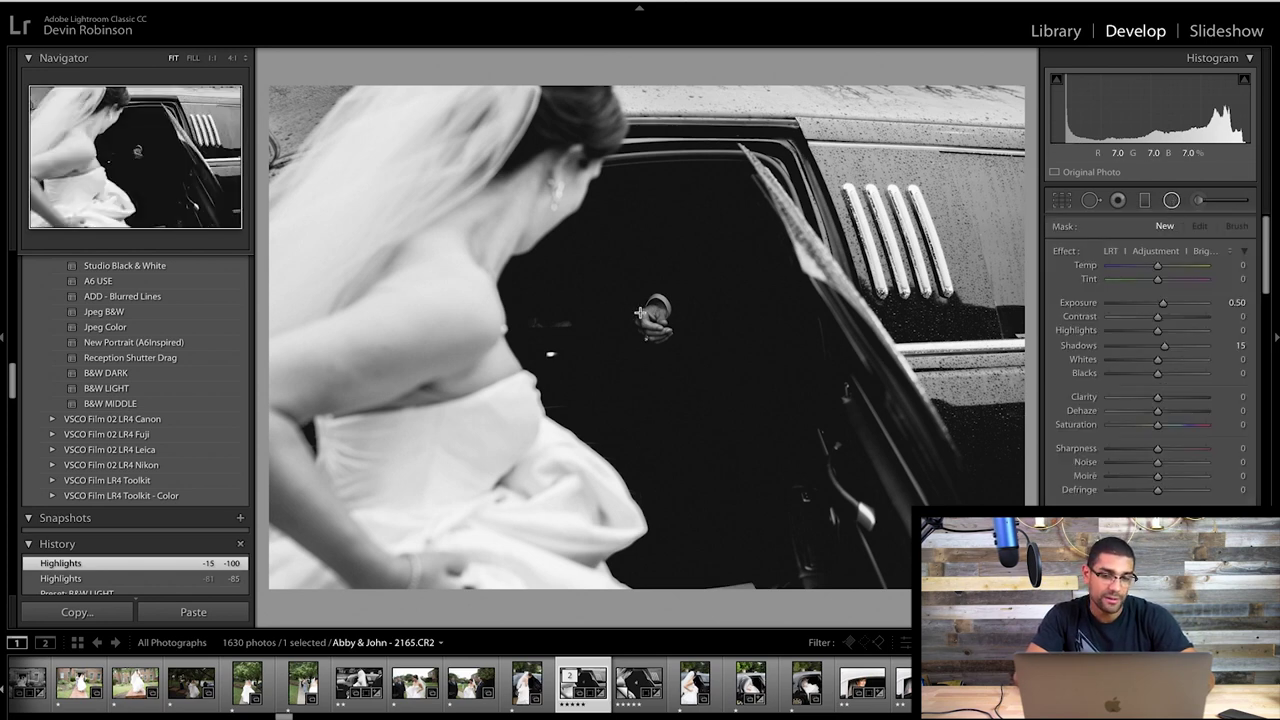
{"action": "left_click_drag", "start_coordinate": [641, 313], "coordinate": [692, 363]}
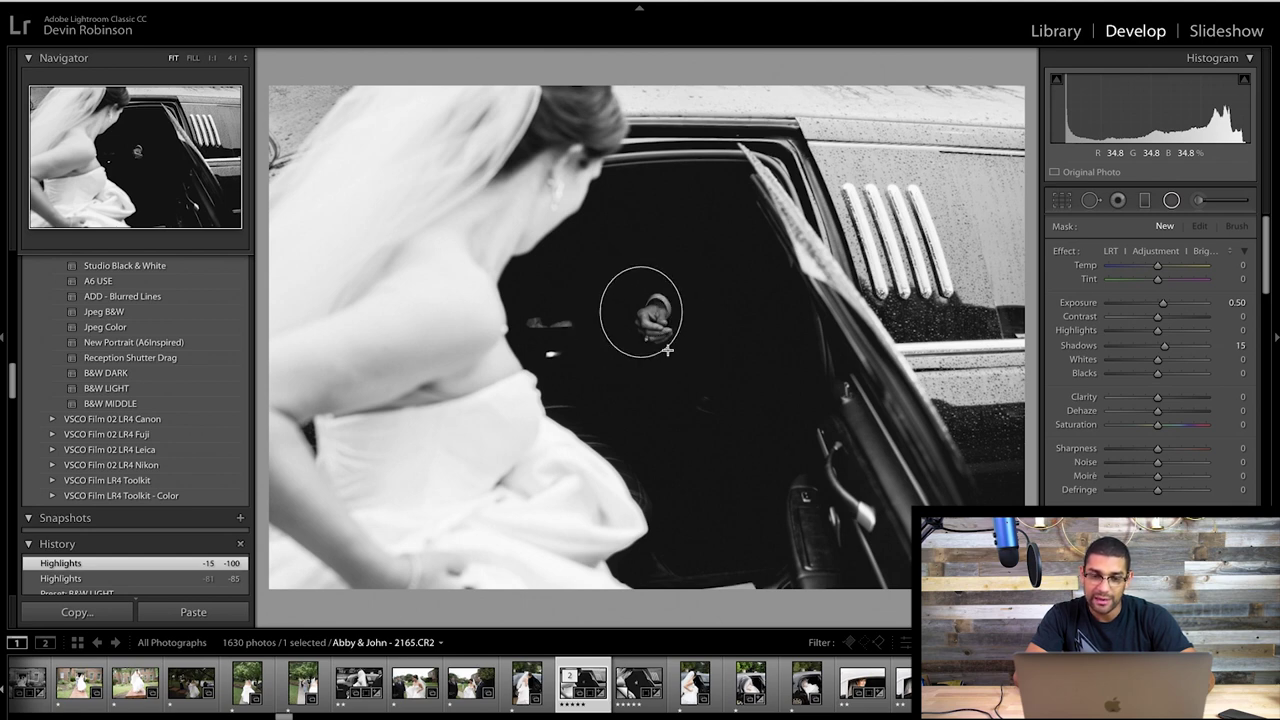
{"action": "left_click_drag", "start_coordinate": [667, 350], "coordinate": [711, 372]}
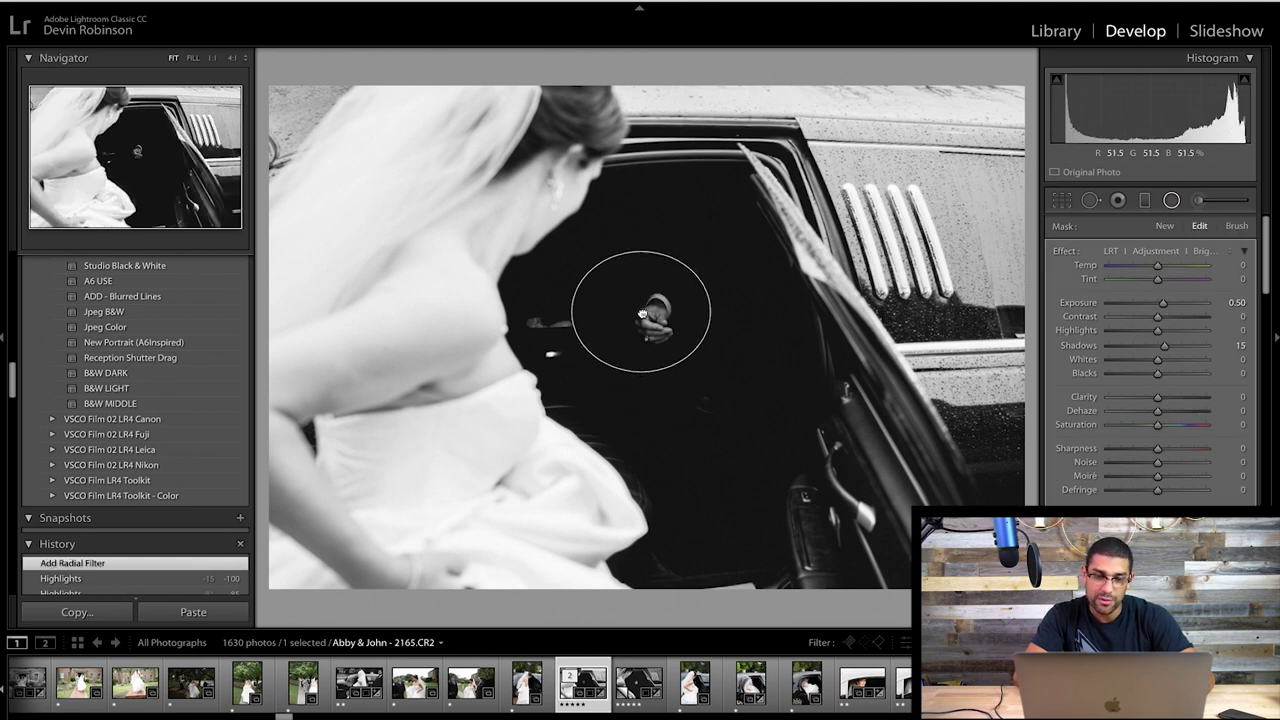
{"action": "left_click_drag", "start_coordinate": [643, 314], "coordinate": [651, 317]}
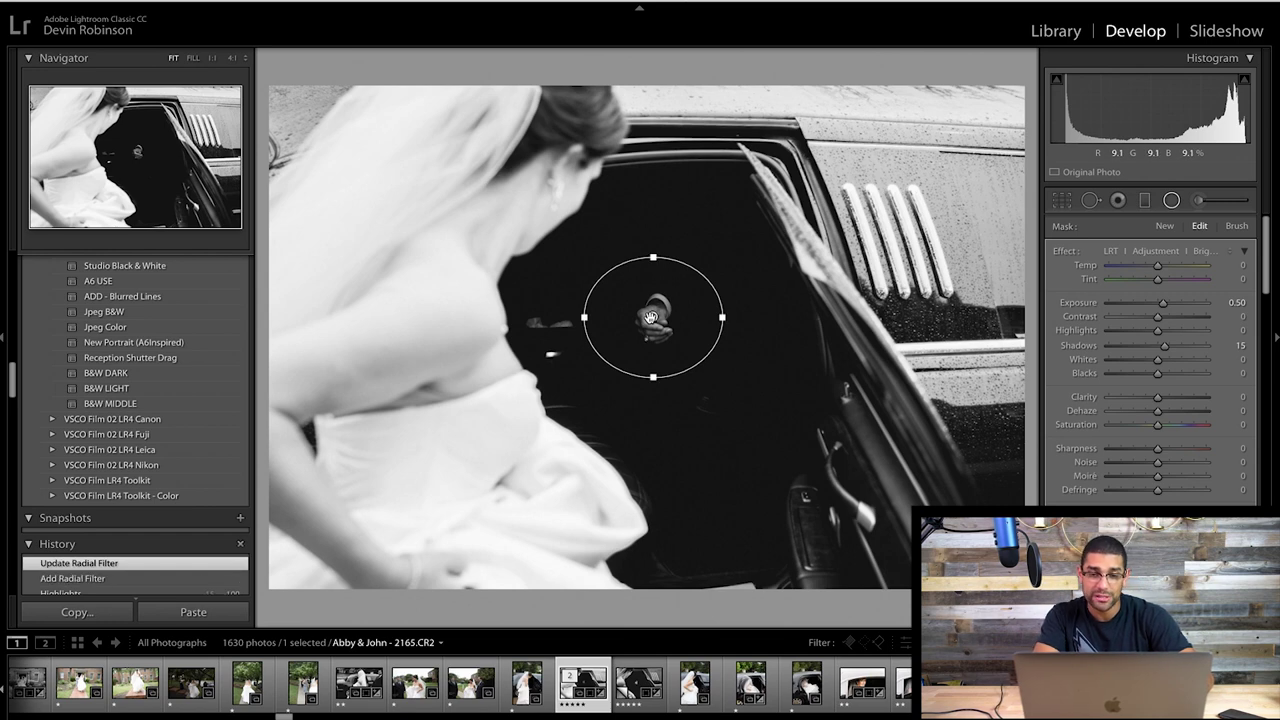
{"action": "mouse_move", "coordinate": [651, 317]}
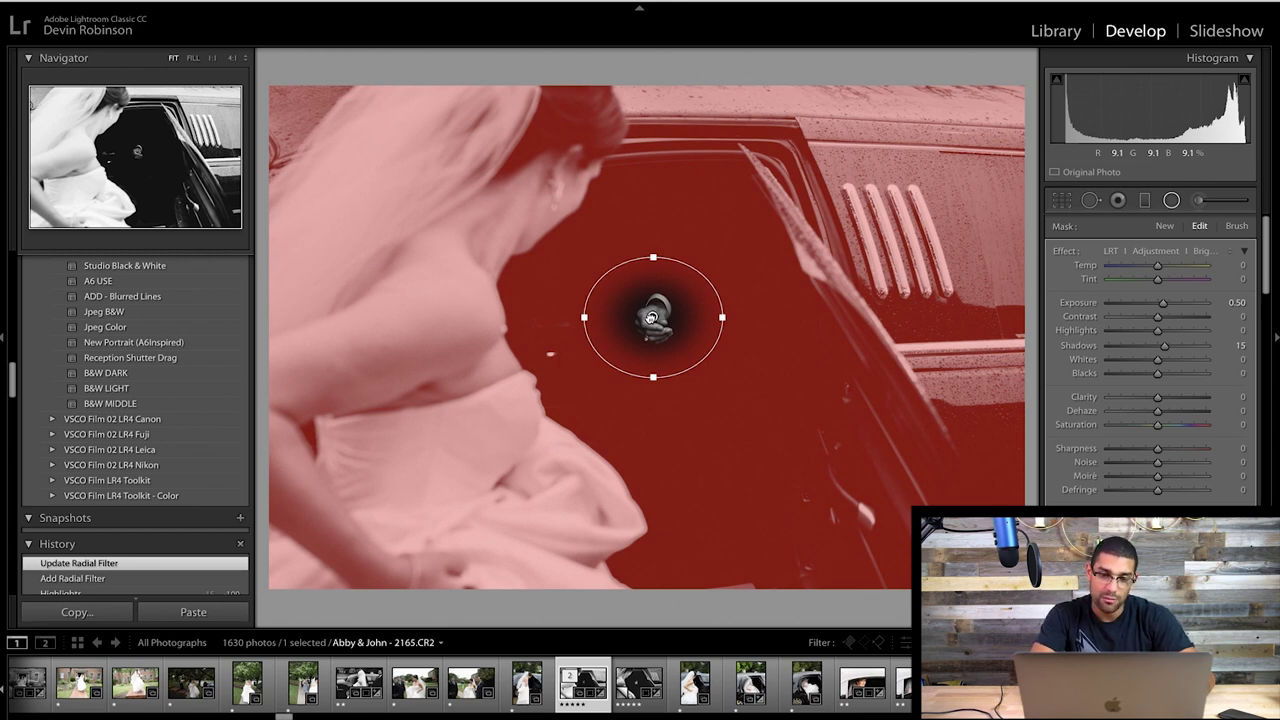
{"action": "left_click_drag", "start_coordinate": [651, 317], "coordinate": [649, 317]}
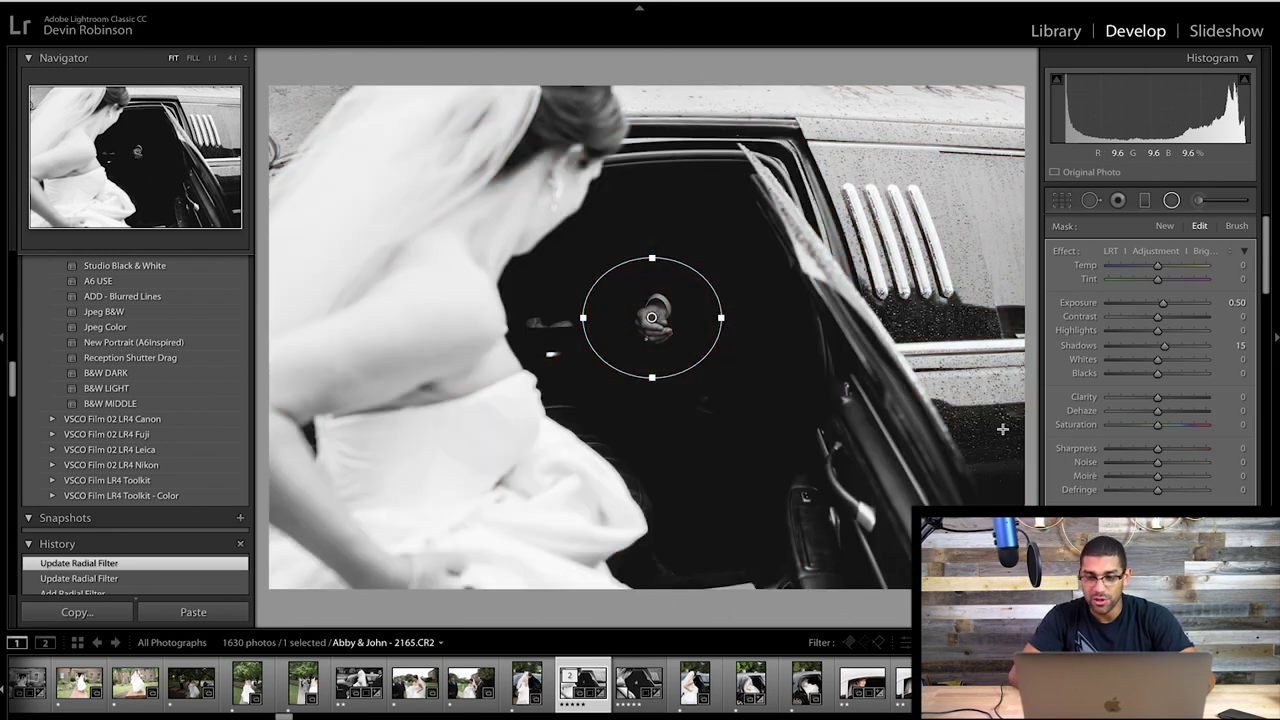
- Check the radial mask overlay and lower the filter's Exposure to -0.32
{"action": "key", "text": "o"}
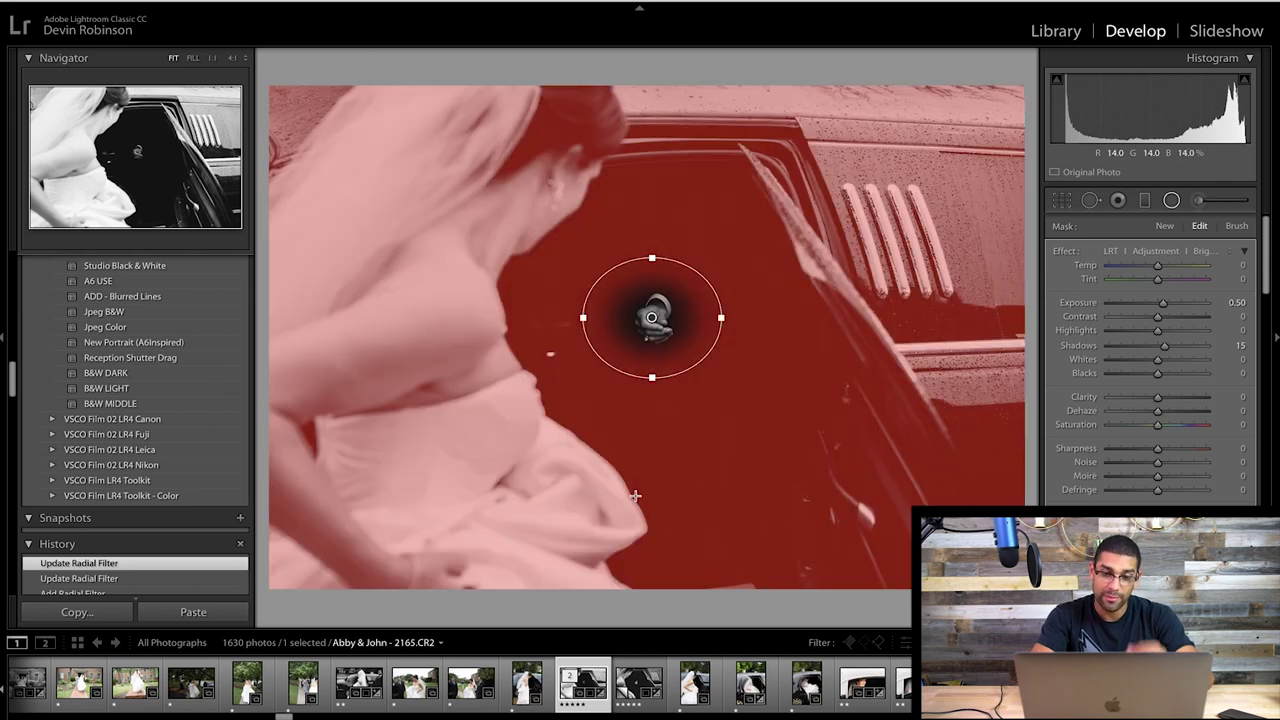
{"action": "key", "text": "o"}
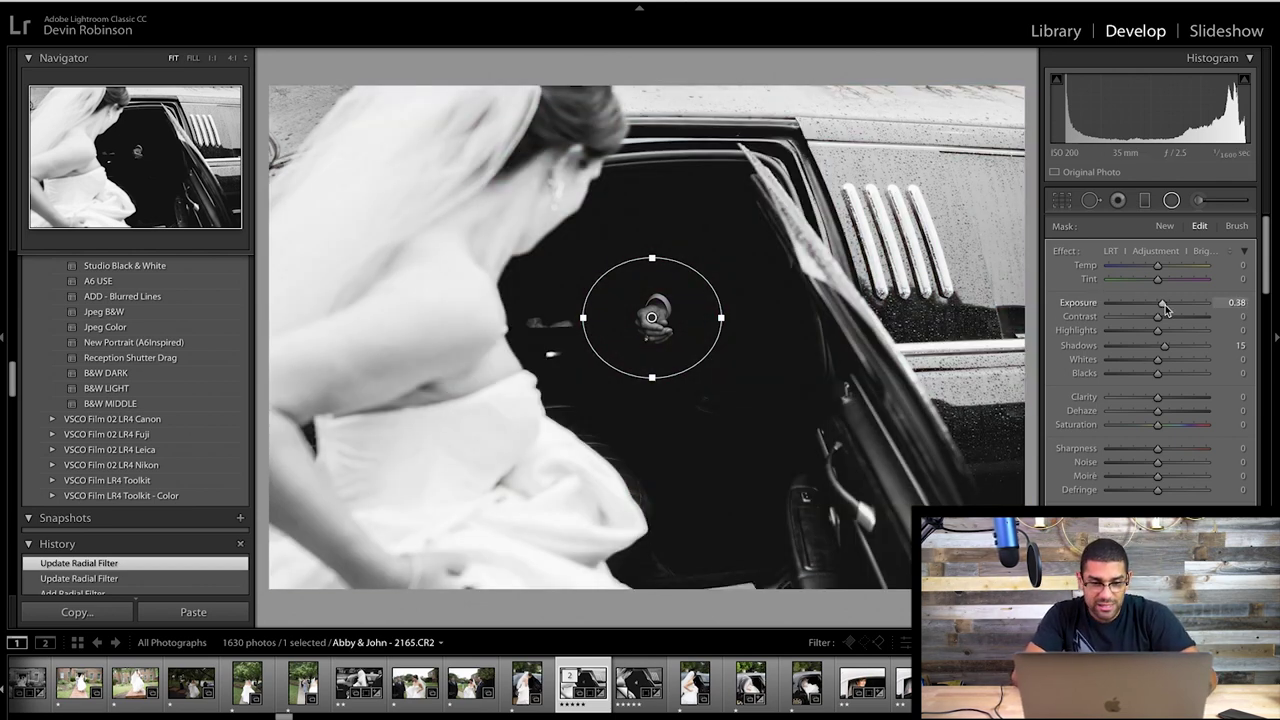
{"action": "left_click_drag", "start_coordinate": [1166, 311], "coordinate": [1156, 311]}
- Draw a new radial filter around the hand and toggle its inversion with the apostrophe key
{"action": "left_click", "coordinate": [1163, 227]}
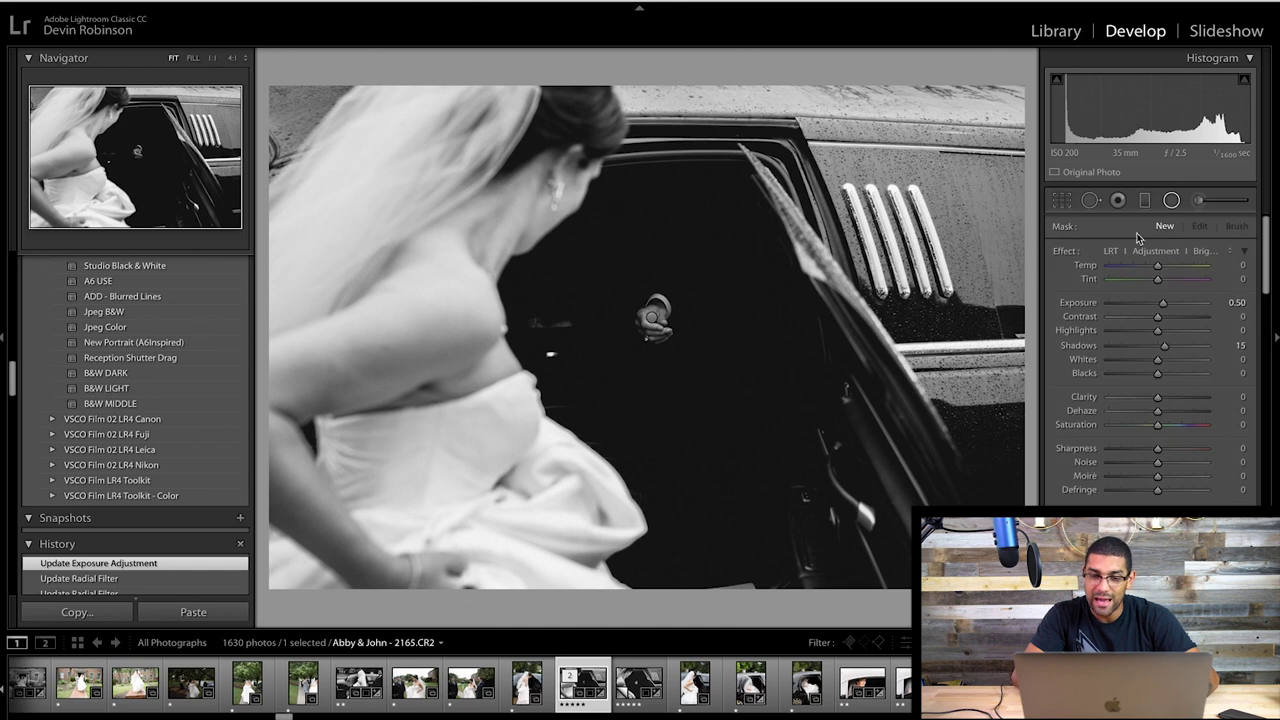
{"action": "left_click_drag", "start_coordinate": [635, 310], "coordinate": [681, 358]}
{"action": "left_click_drag", "start_coordinate": [635, 309], "coordinate": [647, 314]}
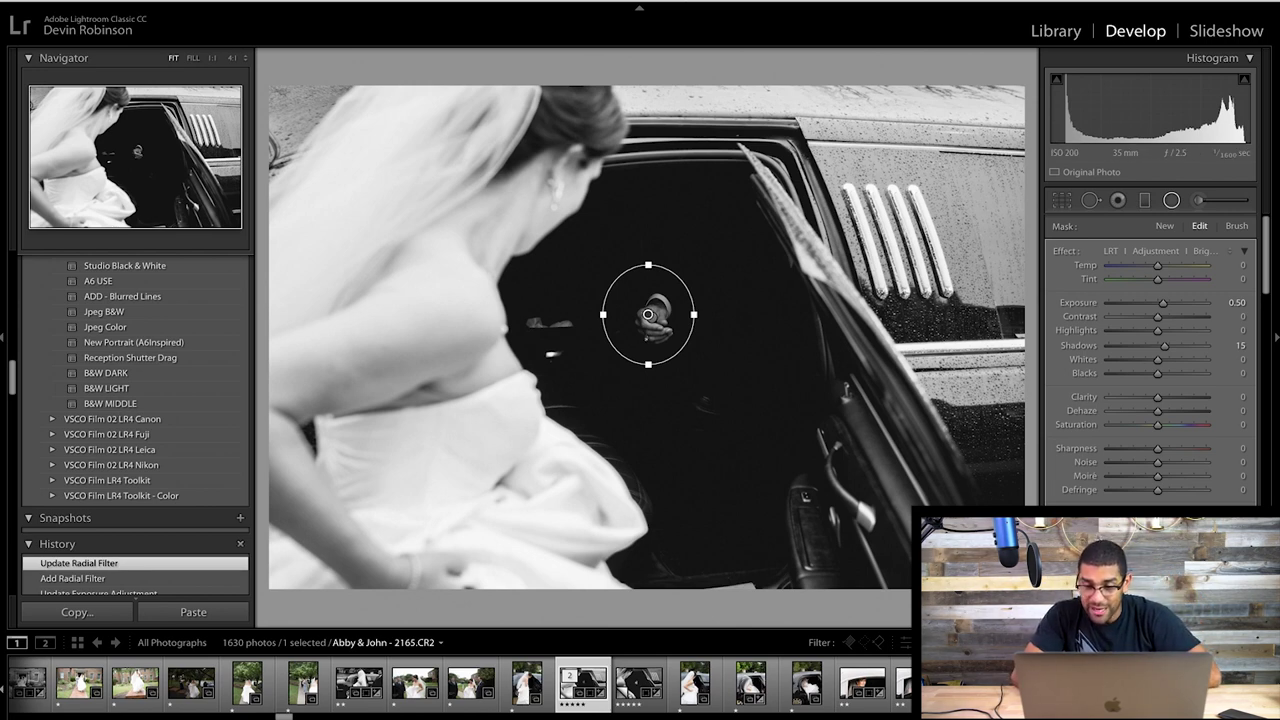
{"action": "key", "text": "apostrophe"}
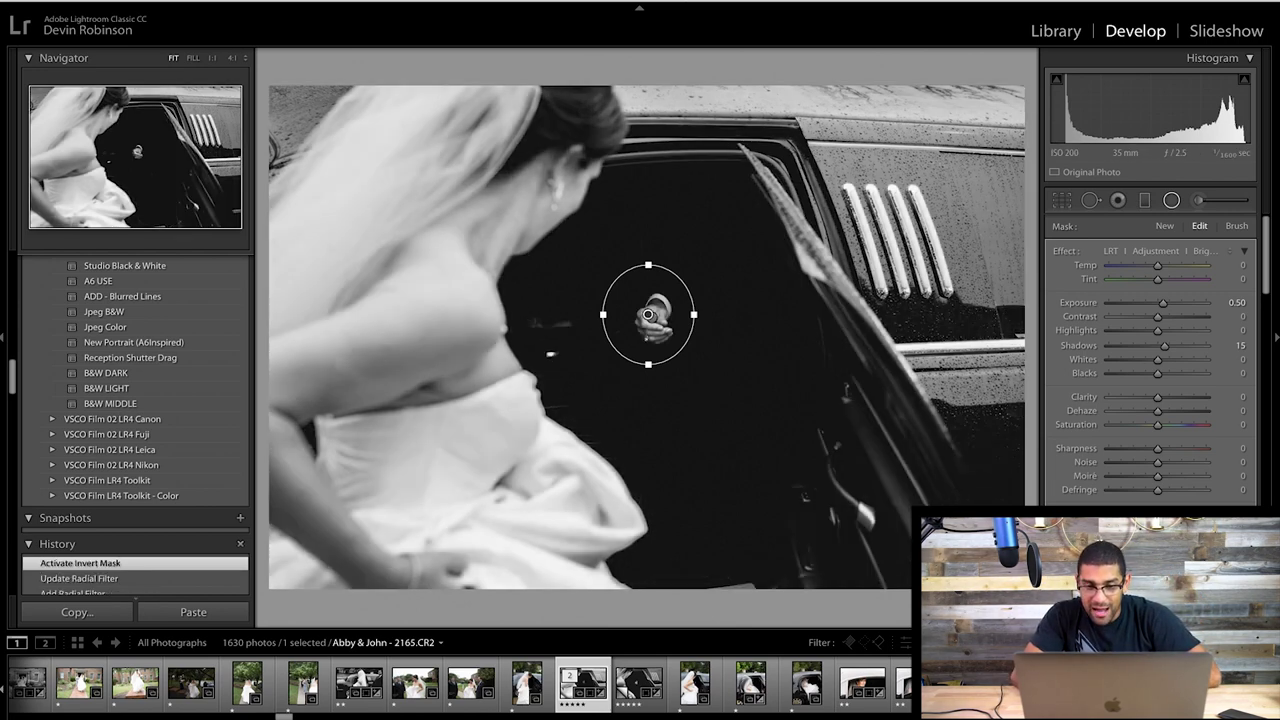
- Set the radial filter to Clarity 56, Sharpness 65, Contrast 31 and Exposure 0.21
{"action": "left_click", "coordinate": [1177, 399]}
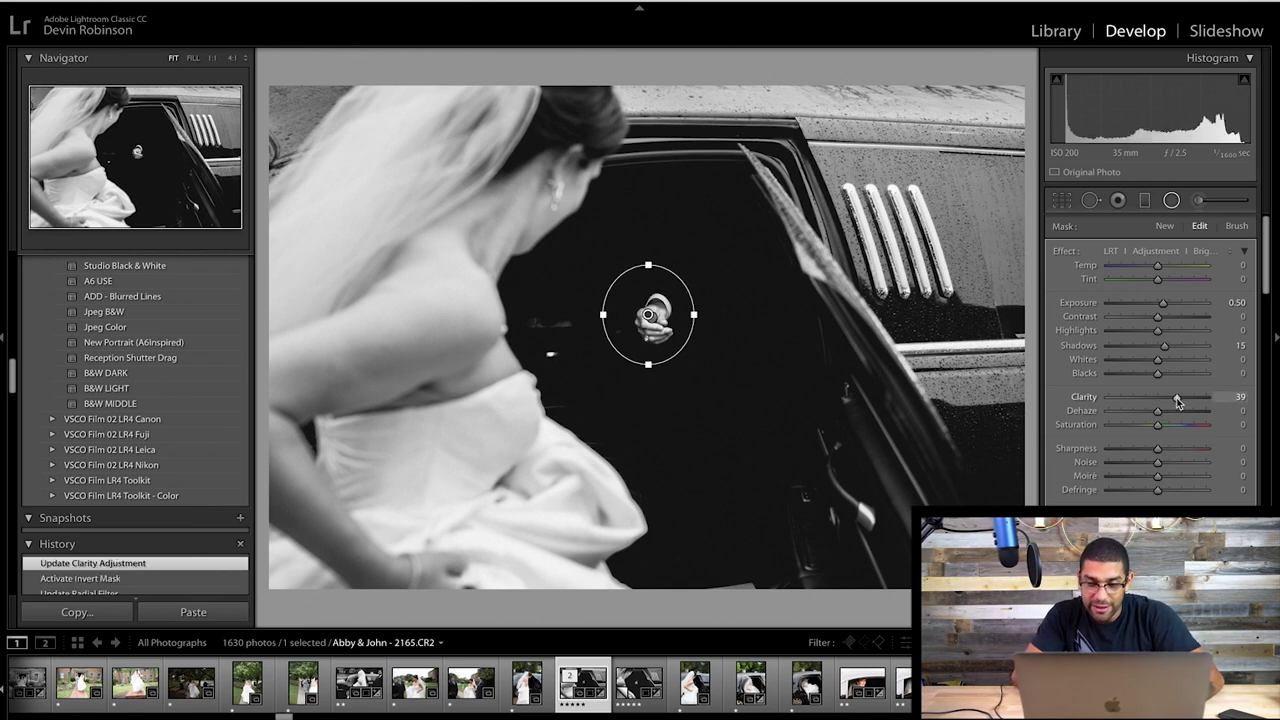
{"action": "left_click", "coordinate": [1183, 449]}
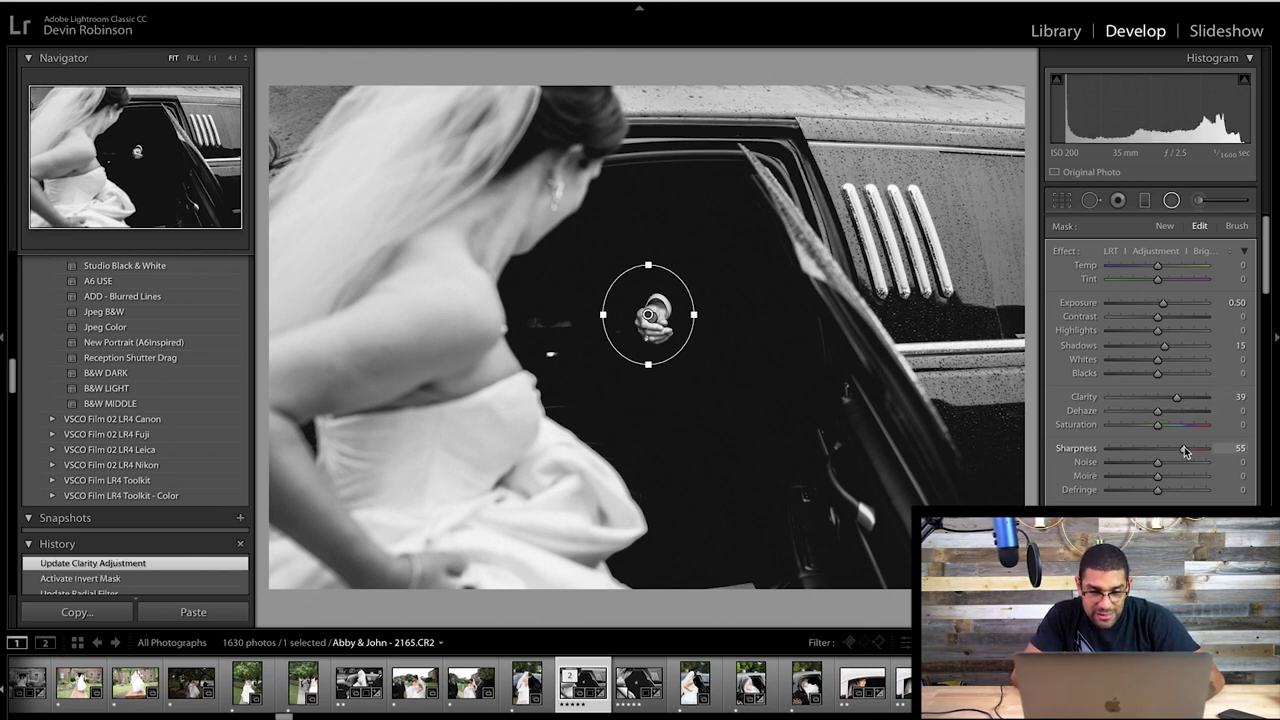
{"action": "left_click", "coordinate": [1177, 317]}
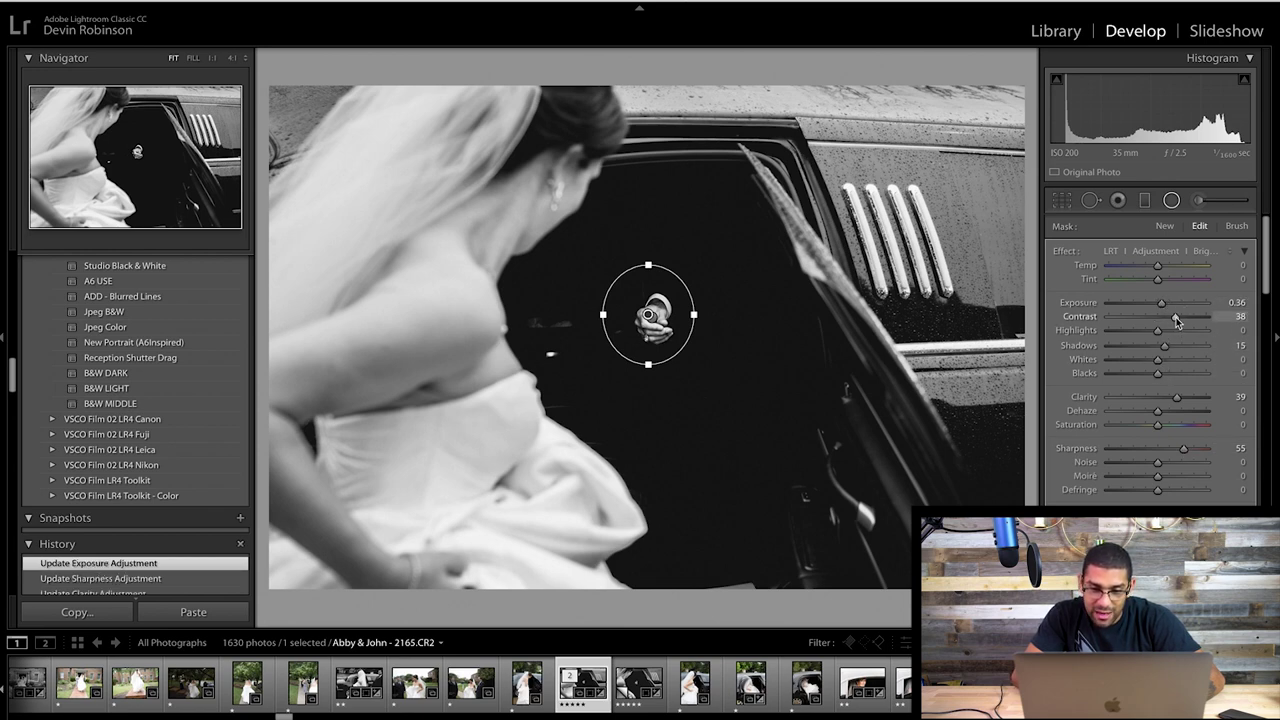
{"action": "left_click_drag", "start_coordinate": [1172, 316], "coordinate": [1170, 316]}
{"action": "left_click", "coordinate": [1185, 396]}
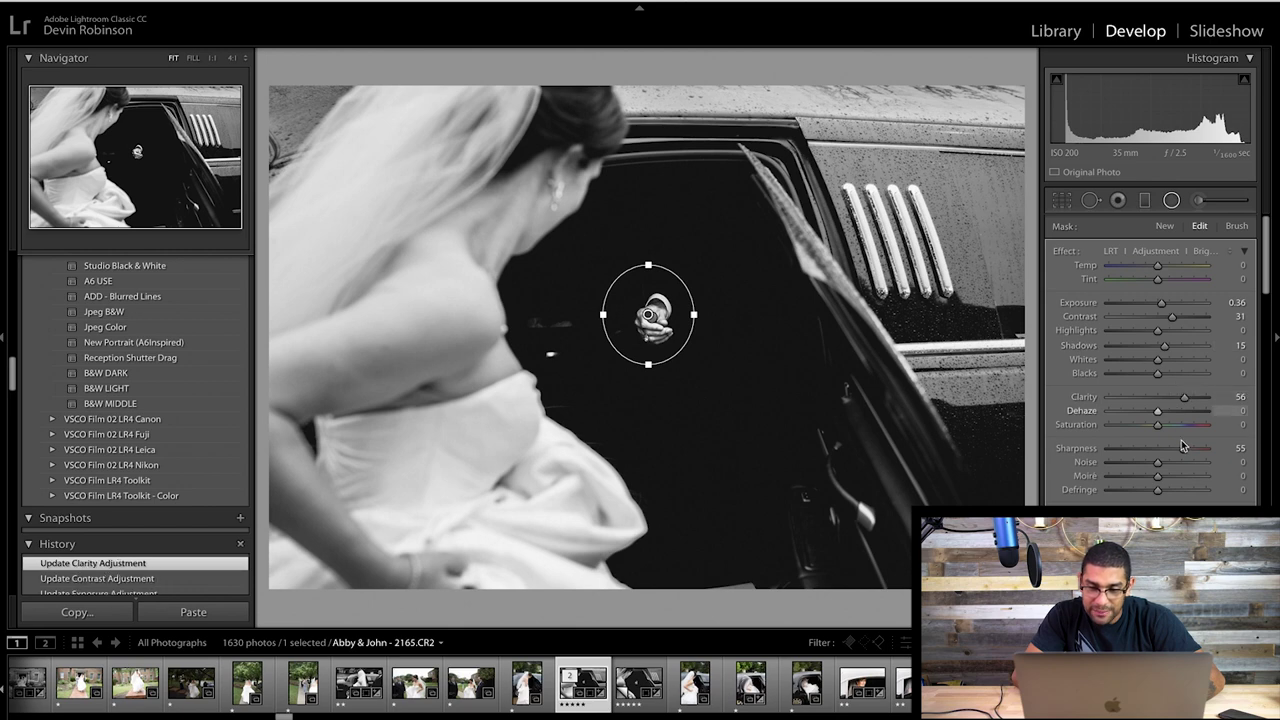
{"action": "left_click", "coordinate": [1189, 450]}
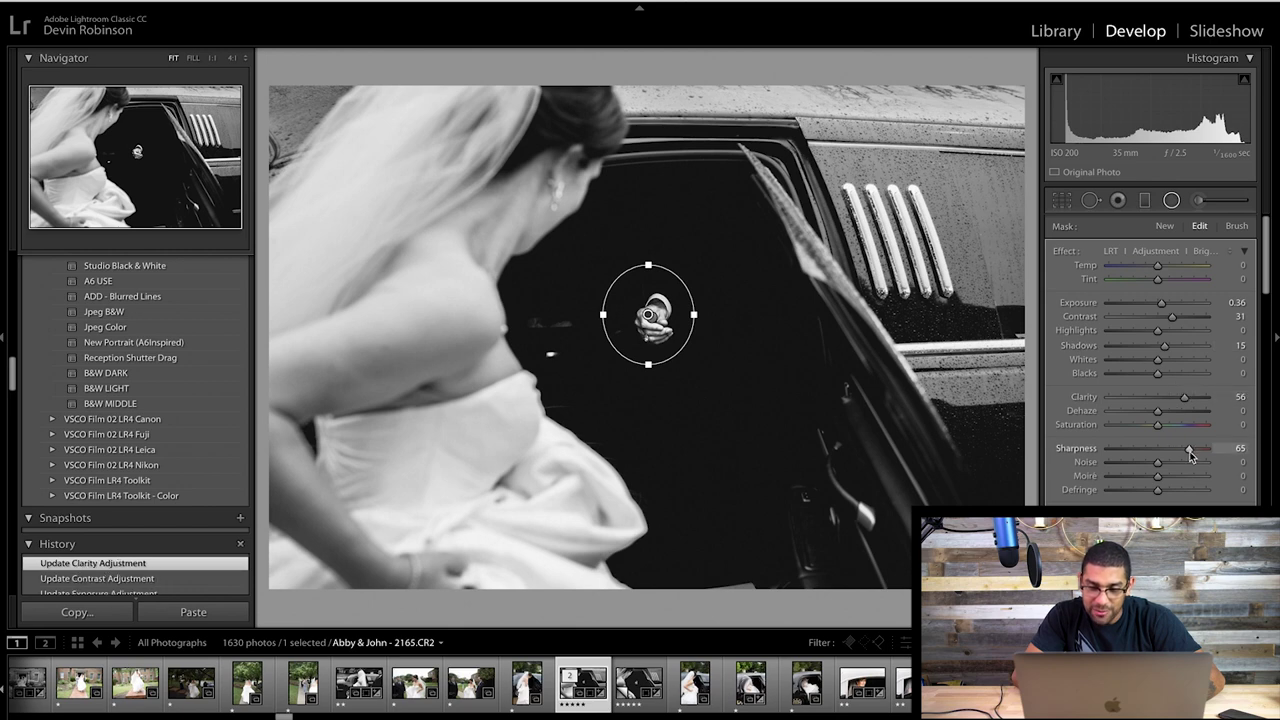
{"action": "left_click", "coordinate": [1160, 304]}
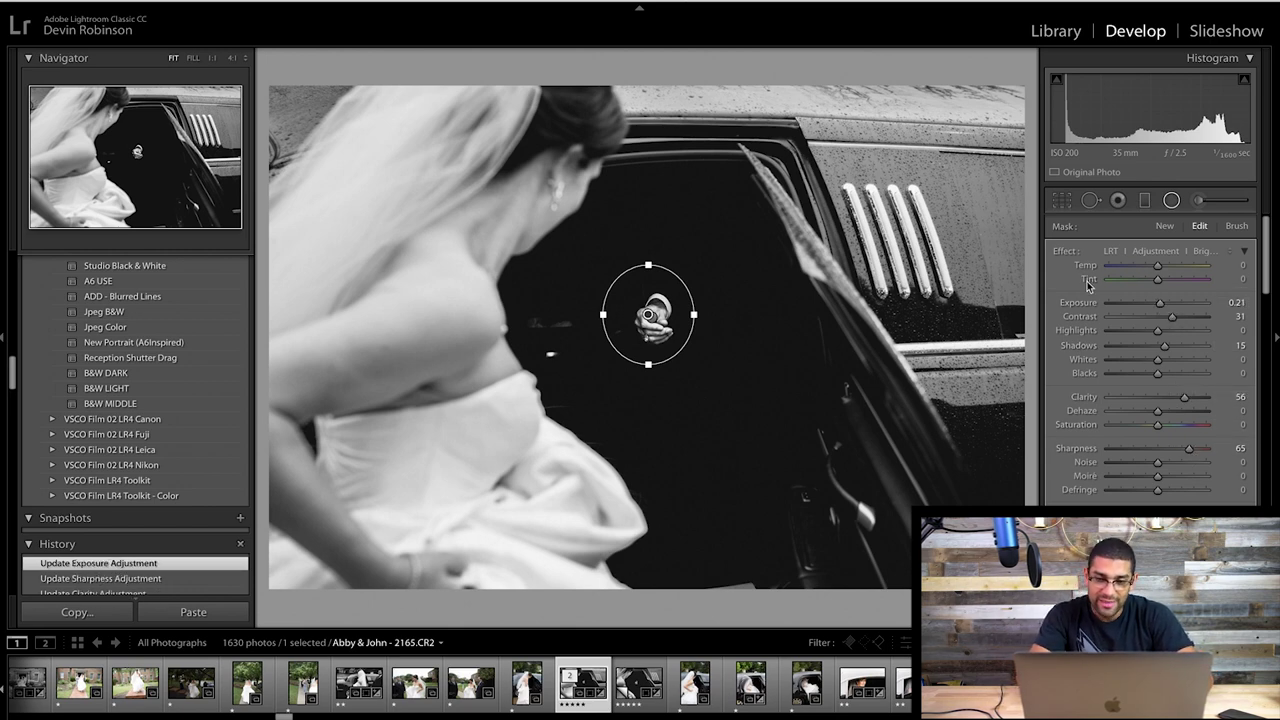
{"action": "left_click", "coordinate": [1172, 200]}
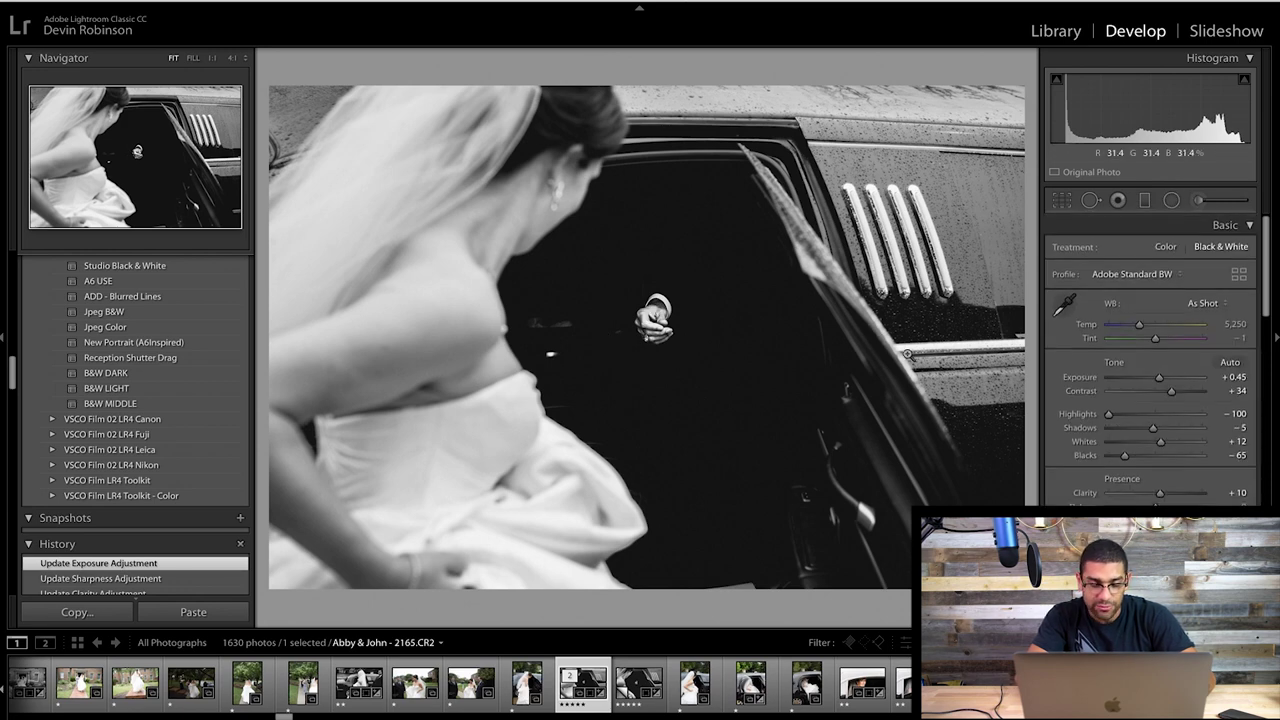
- Lower the hand radial filter's Exposure to 0.13, then reopen Crop & Straighten
{"action": "left_click", "coordinate": [1172, 200]}
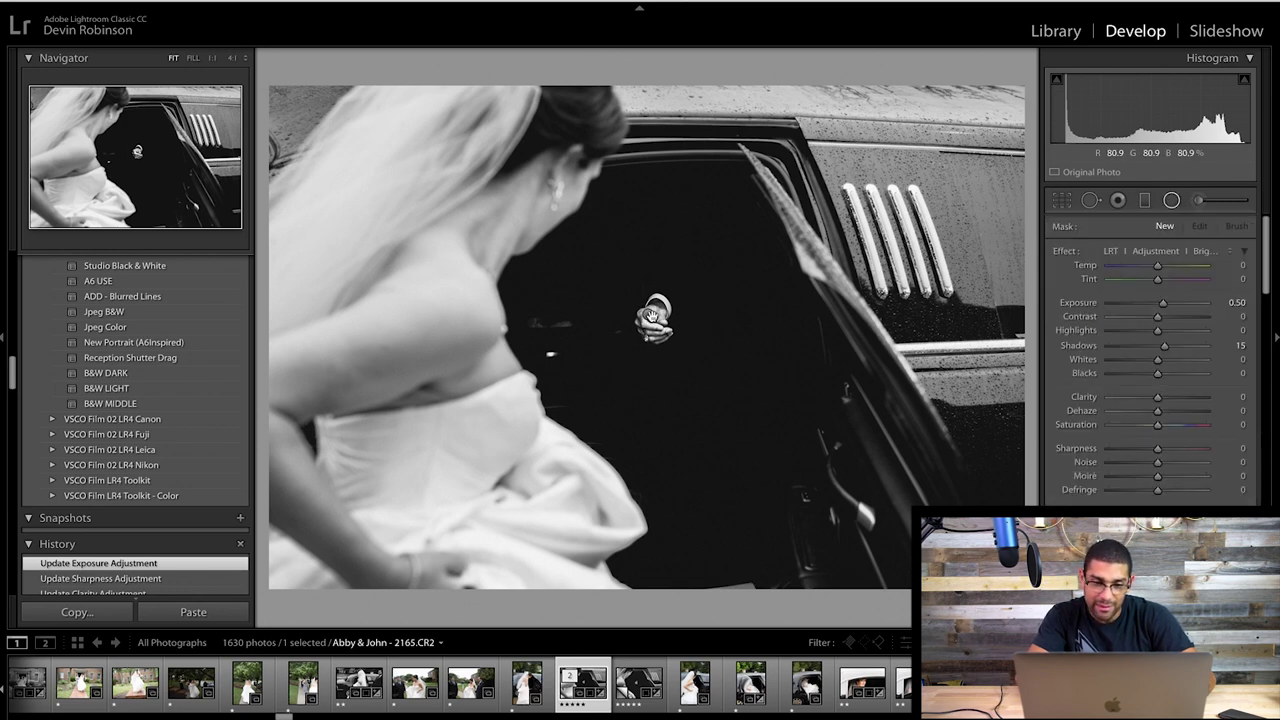
{"action": "left_click", "coordinate": [650, 318]}
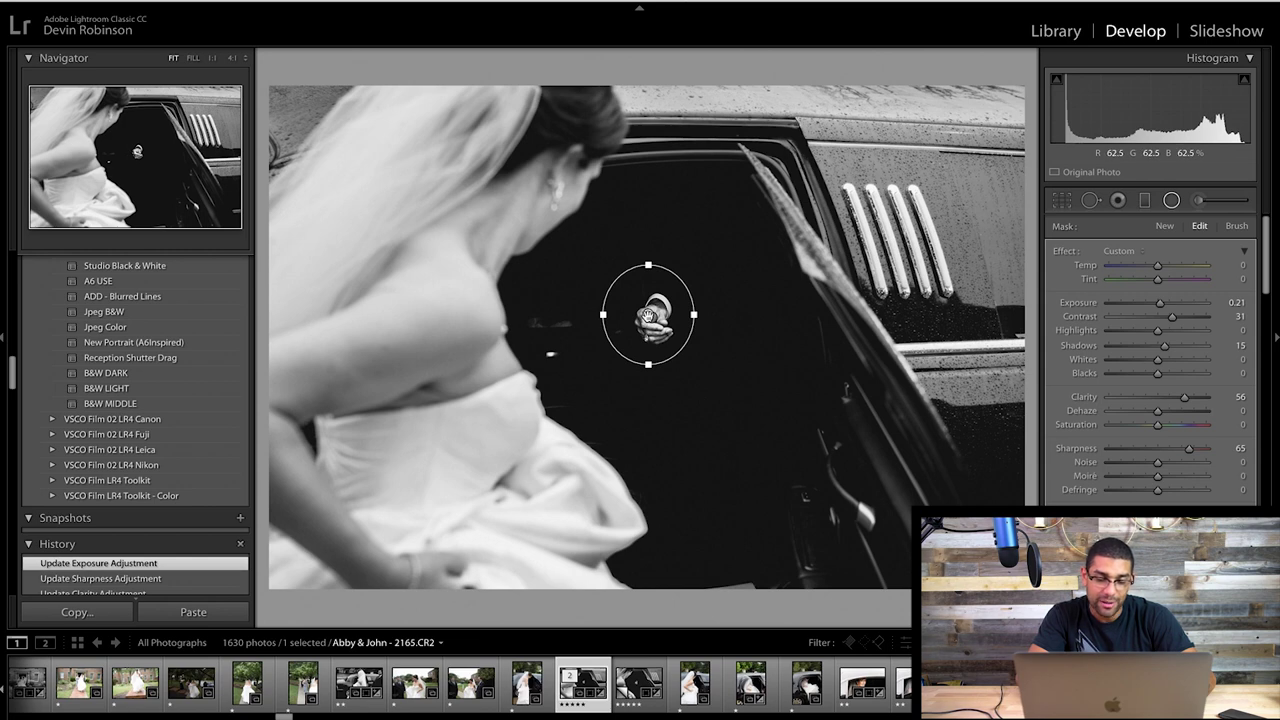
{"action": "mouse_move", "coordinate": [648, 316]}
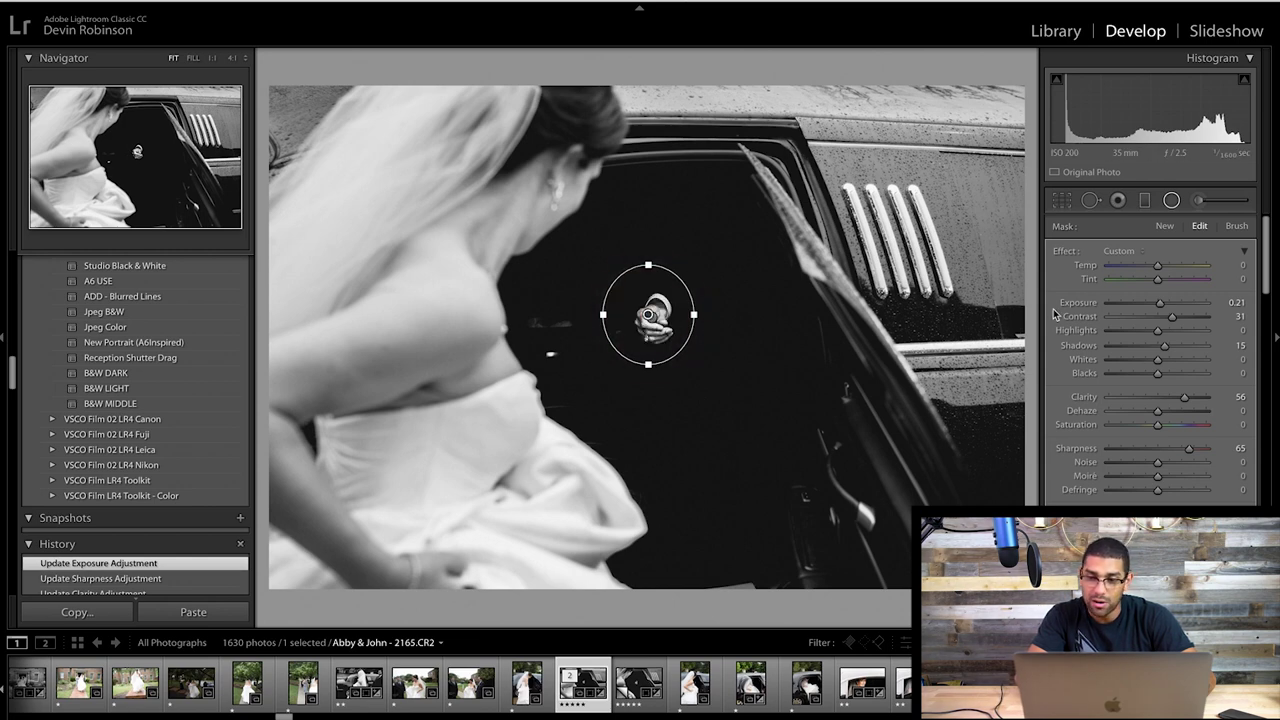
{"action": "left_click_drag", "start_coordinate": [1164, 303], "coordinate": [1163, 303]}
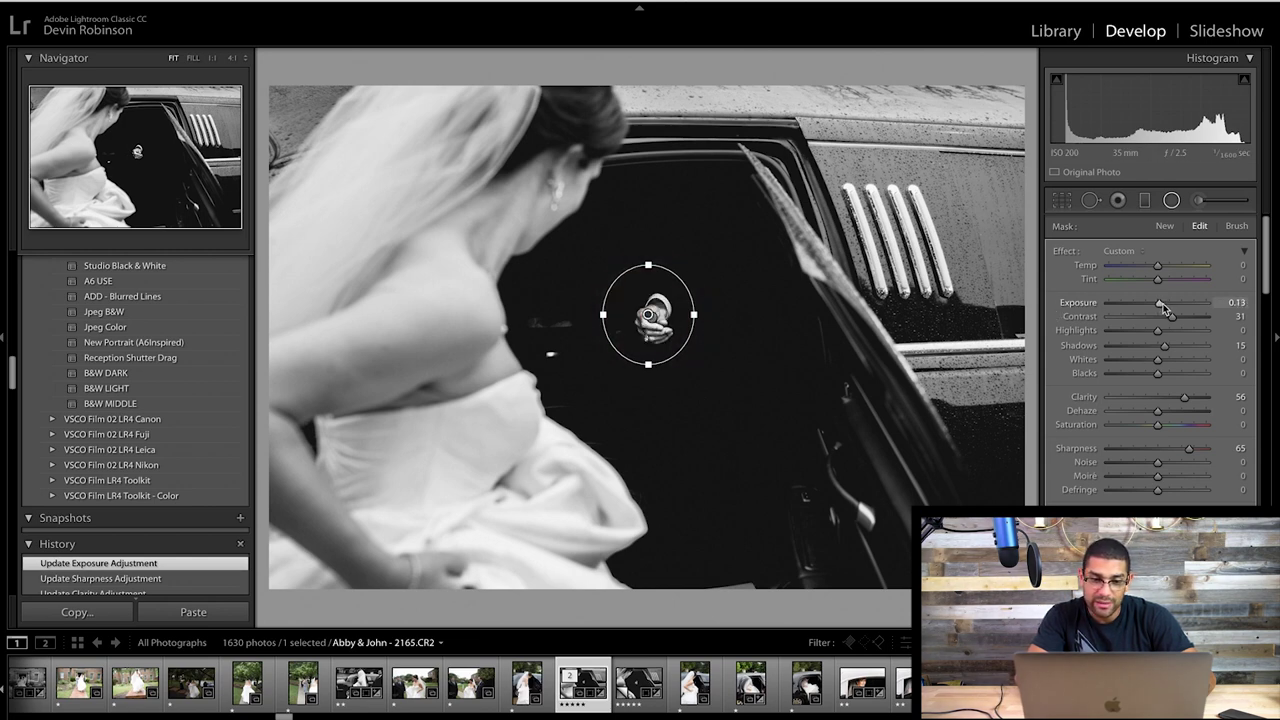
{"action": "left_click", "coordinate": [1172, 201]}
{"action": "key", "text": "r"}
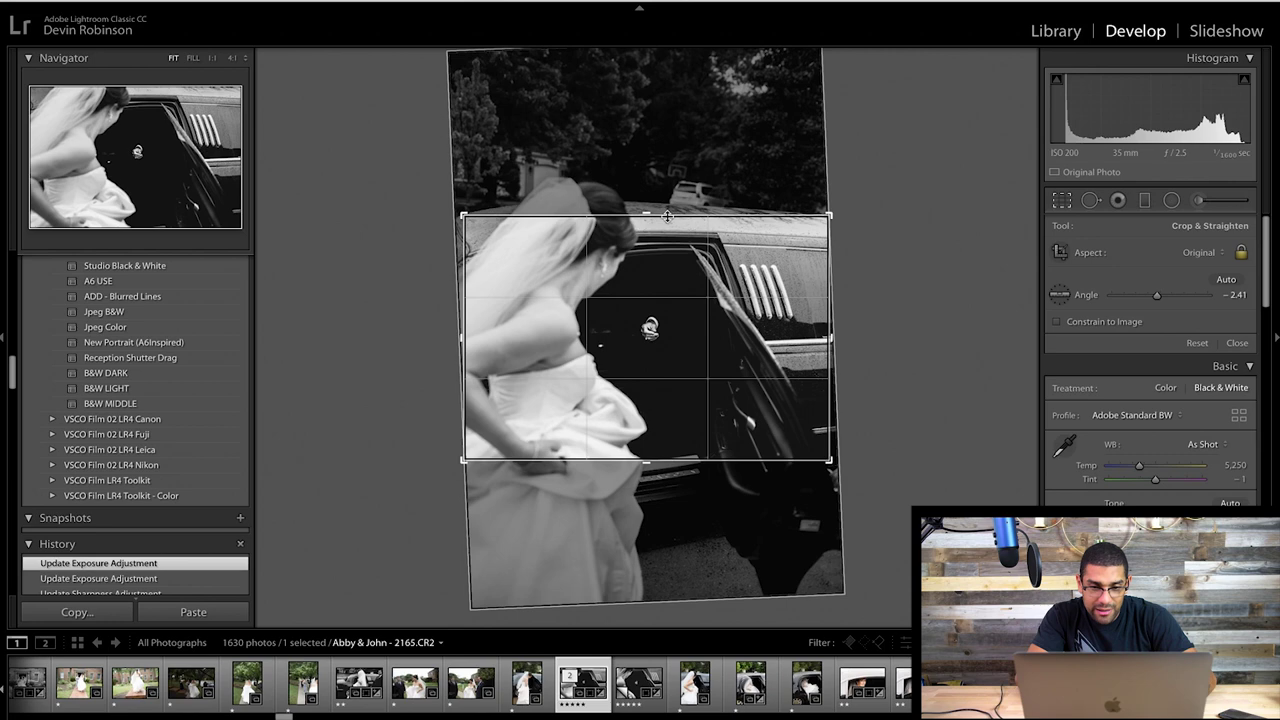
- Tighten the crop from the top, straighten to -1.60, and set global Exposure to +0.30
{"action": "left_click_drag", "start_coordinate": [667, 216], "coordinate": [667, 236]}
{"action": "left_click_drag", "start_coordinate": [664, 329], "coordinate": [657, 337]}
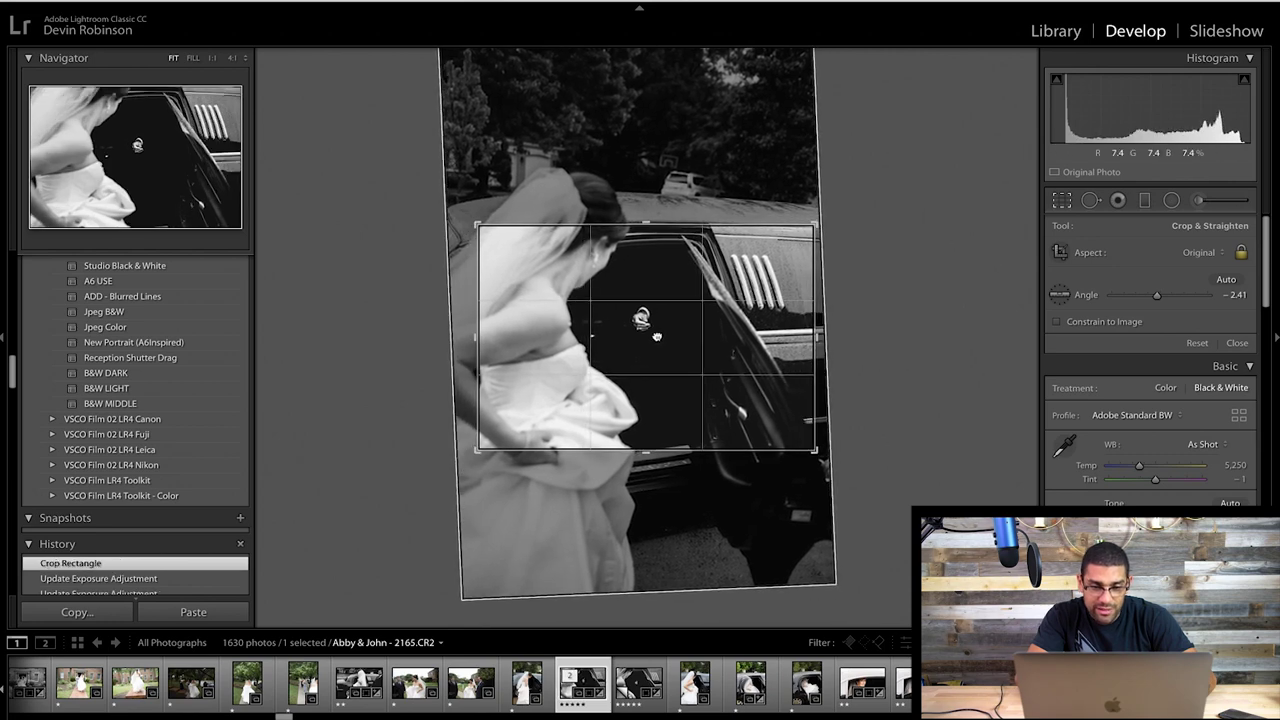
{"action": "left_click_drag", "start_coordinate": [475, 456], "coordinate": [501, 433]}
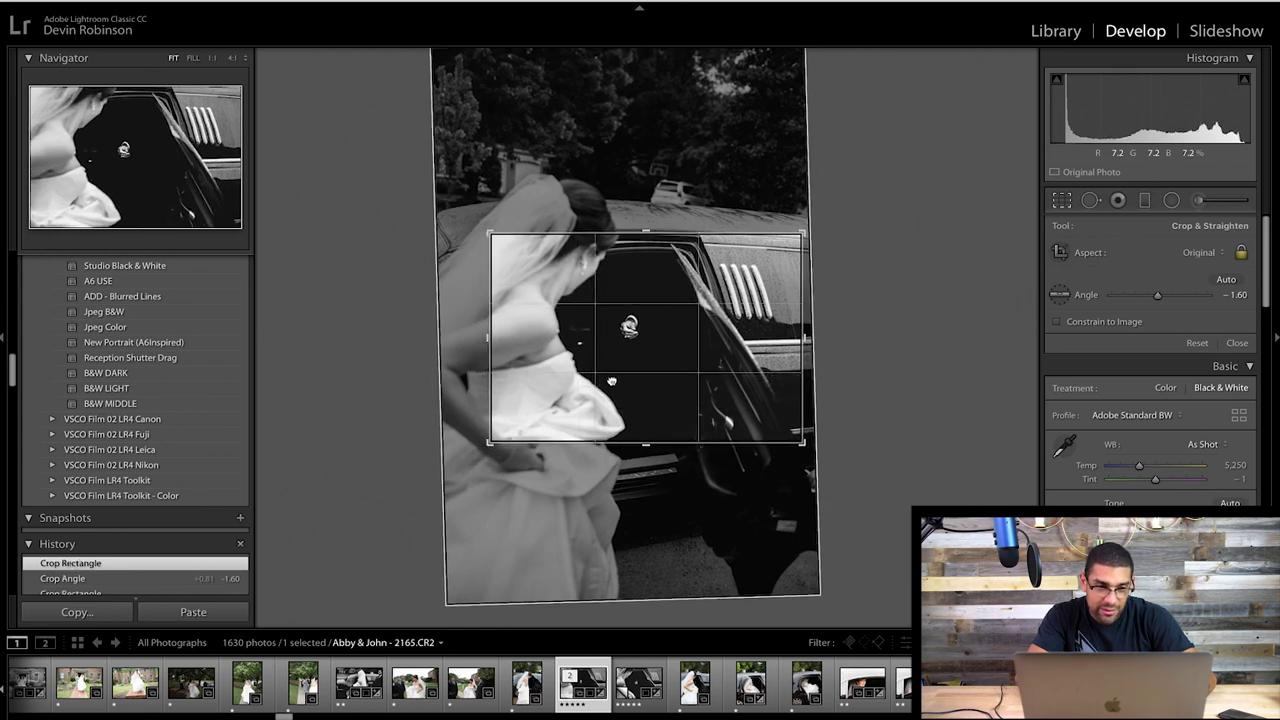
{"action": "key", "text": "Return"}
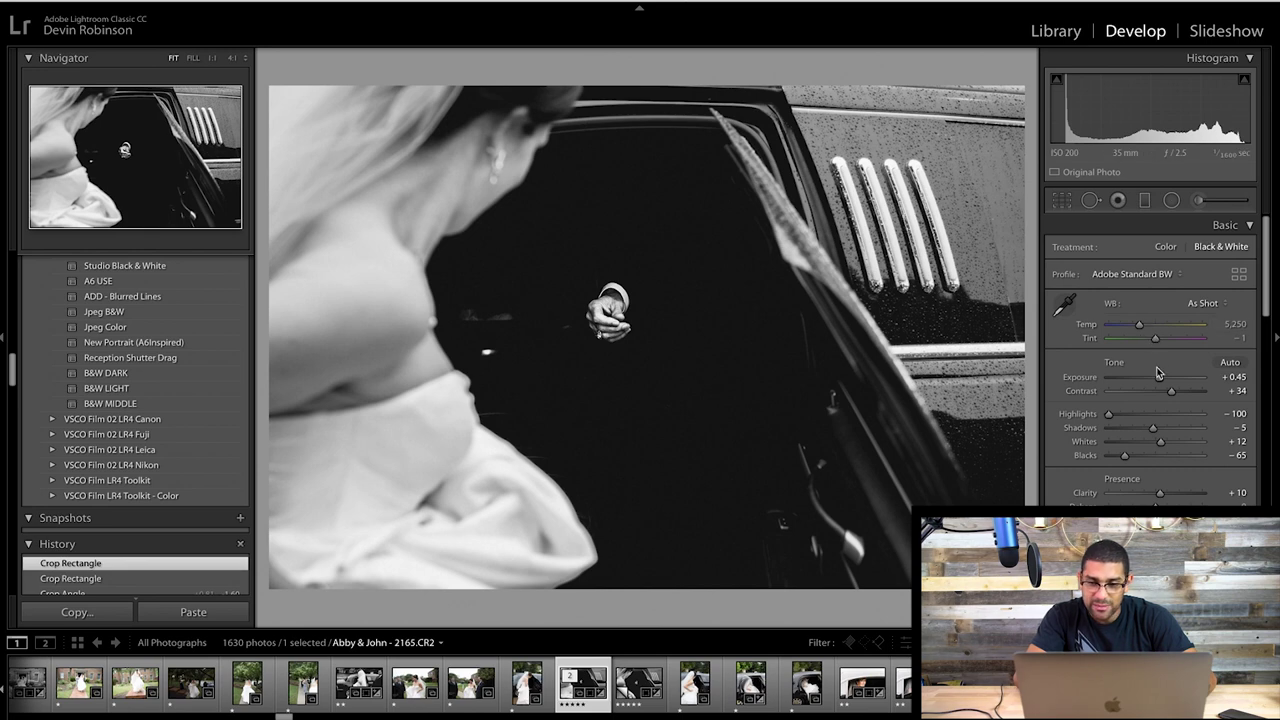
{"action": "left_click_drag", "start_coordinate": [1158, 374], "coordinate": [1157, 377]}
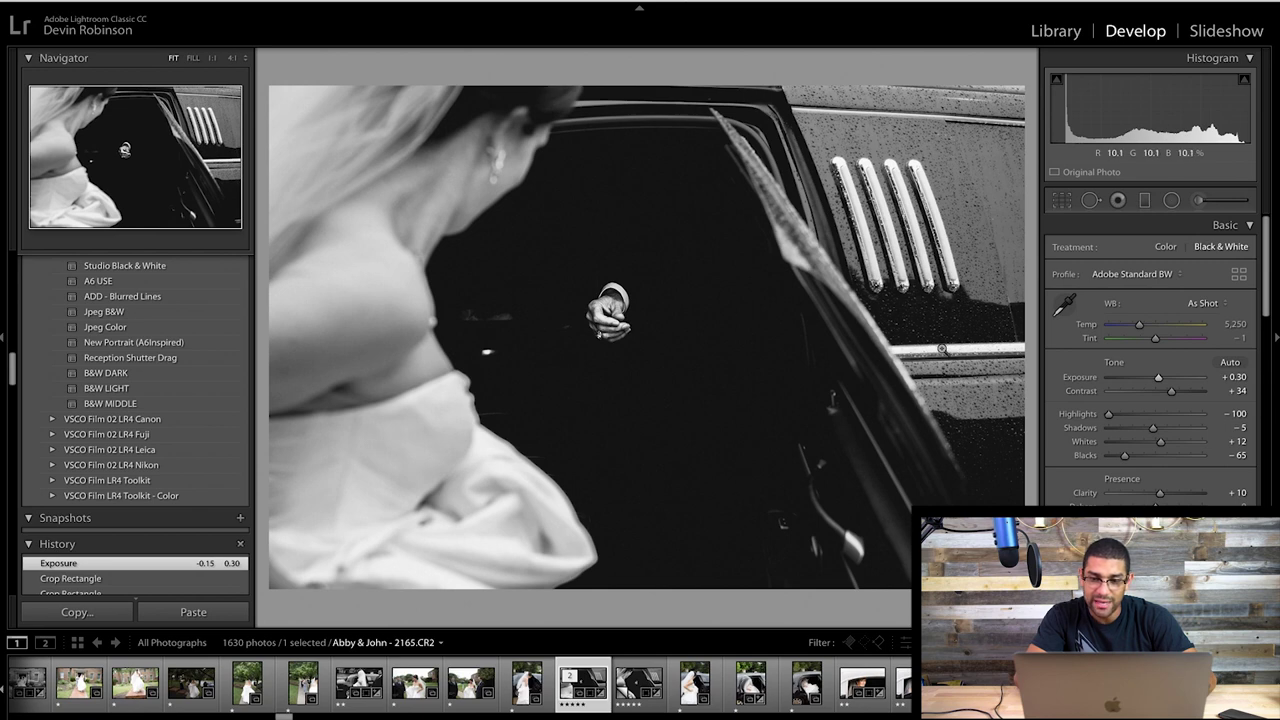
{"action": "left_click", "coordinate": [1200, 201]}
- Try a graduated filter over the top-right corner, then delete it
{"action": "left_click", "coordinate": [1144, 201]}
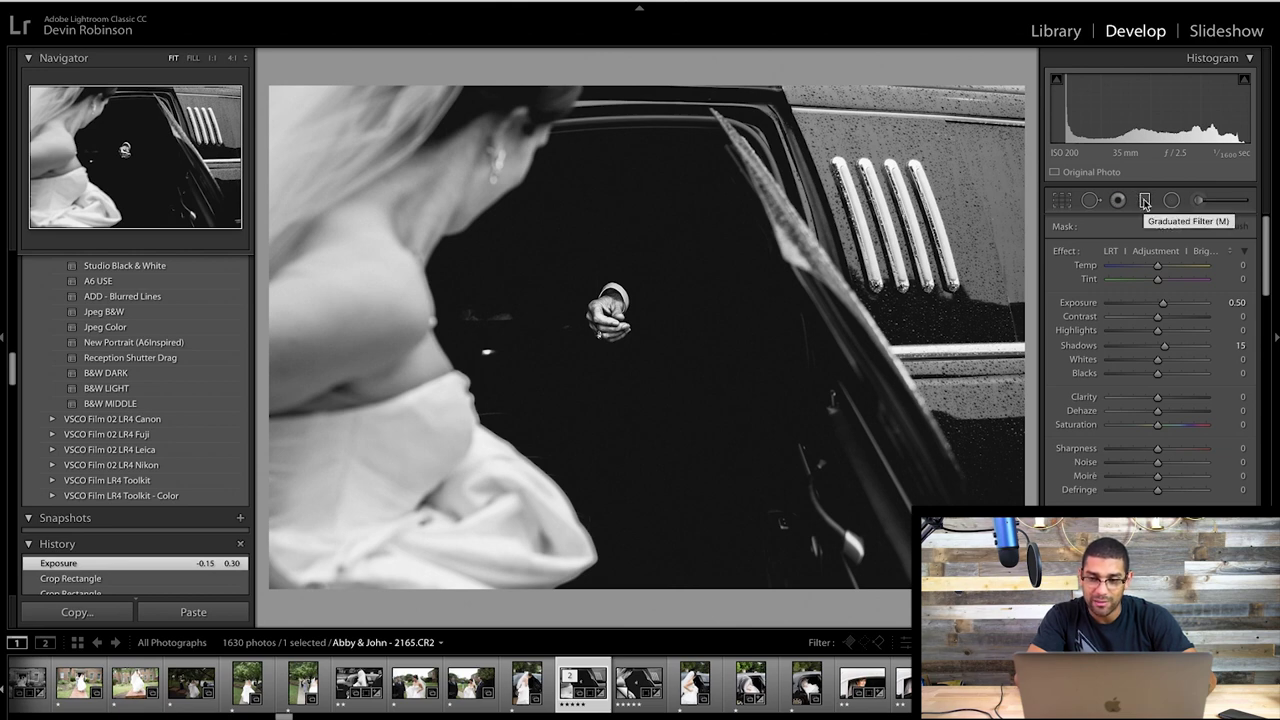
{"action": "left_click_drag", "start_coordinate": [1024, 93], "coordinate": [563, 369]}
{"action": "left_click_drag", "start_coordinate": [741, 260], "coordinate": [787, 211]}
{"action": "left_click_drag", "start_coordinate": [838, 178], "coordinate": [838, 178]}
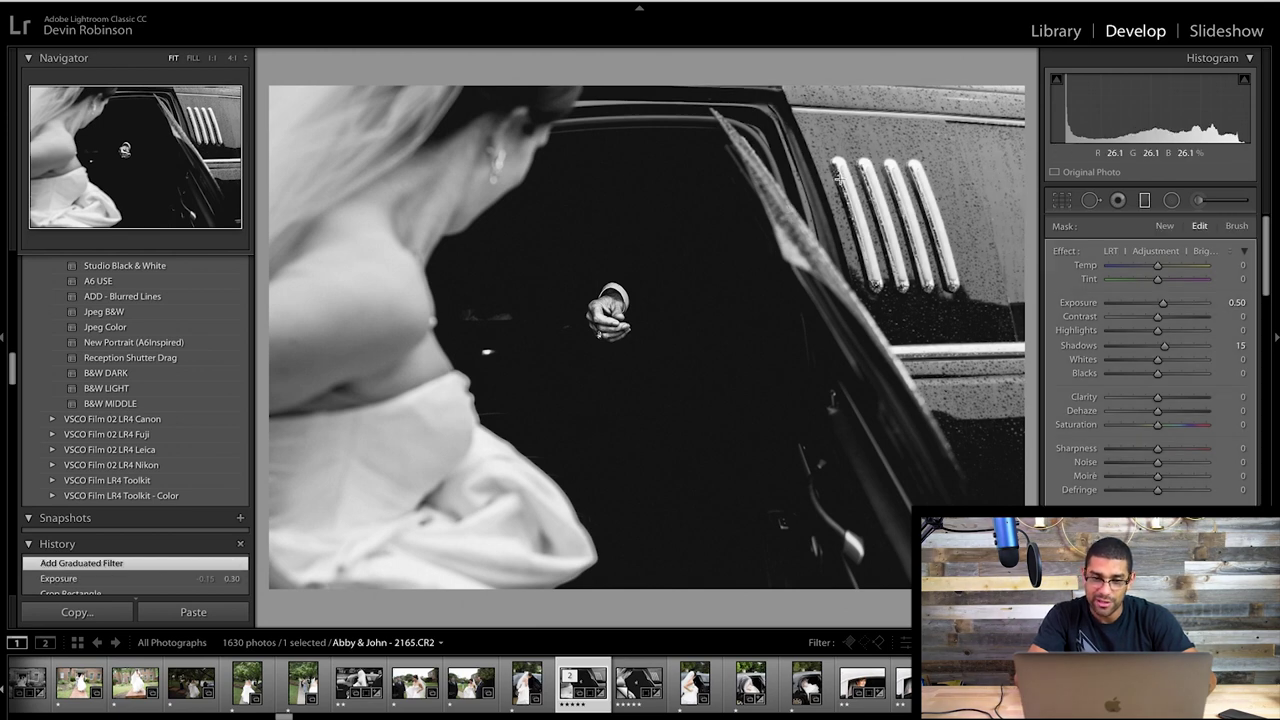
{"action": "key", "text": "Delete"}
- Brush over the limo door vents with Highlights -34, Clarity 30 and Sharpness 24
{"action": "left_click", "coordinate": [1200, 202]}
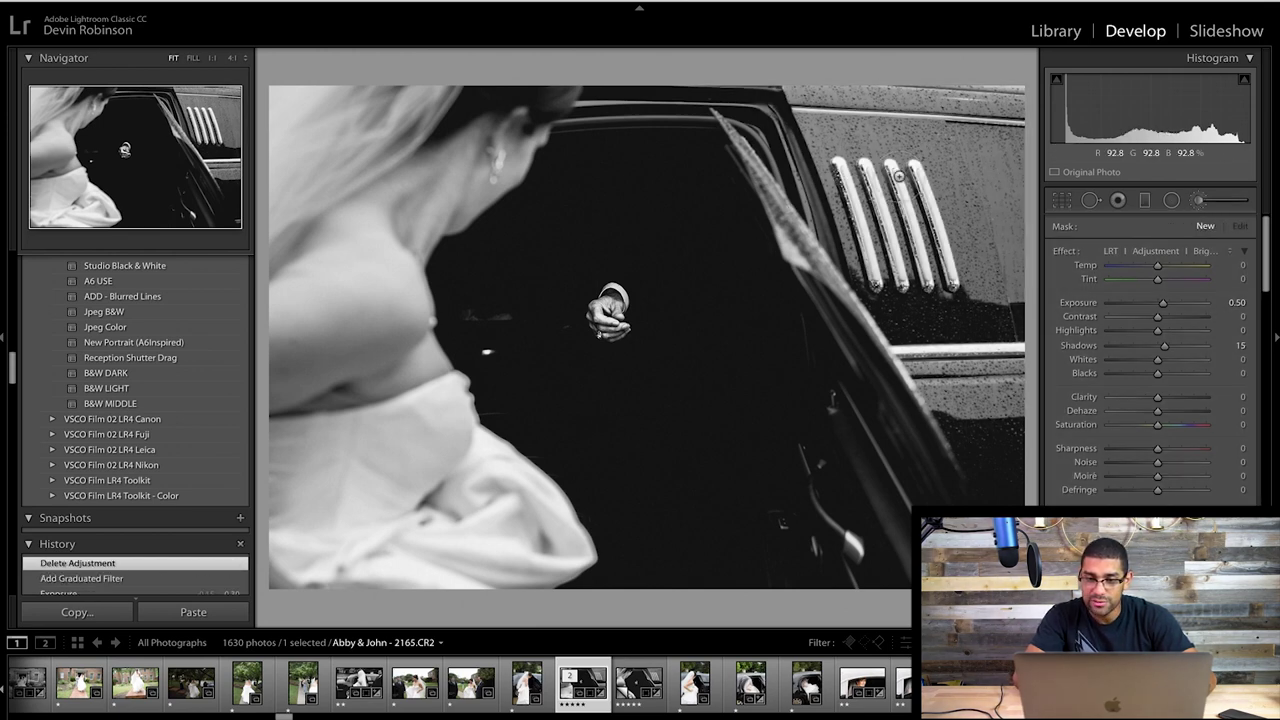
{"action": "mouse_move", "coordinate": [965, 333]}
{"action": "left_mouse_down"}
{"action": "mouse_move", "coordinate": [870, 200]}
{"action": "mouse_move", "coordinate": [960, 380]}
{"action": "mouse_move", "coordinate": [995, 180]}
{"action": "mouse_move", "coordinate": [950, 410]}
{"action": "mouse_move", "coordinate": [920, 390]}
{"action": "mouse_move", "coordinate": [800, 210]}
{"action": "mouse_move", "coordinate": [853, 198]}
{"action": "mouse_move", "coordinate": [880, 110]}
{"action": "mouse_move", "coordinate": [990, 140]}
{"action": "mouse_move", "coordinate": [1010, 180]}
{"action": "mouse_move", "coordinate": [950, 290]}
{"action": "left_mouse_up"}
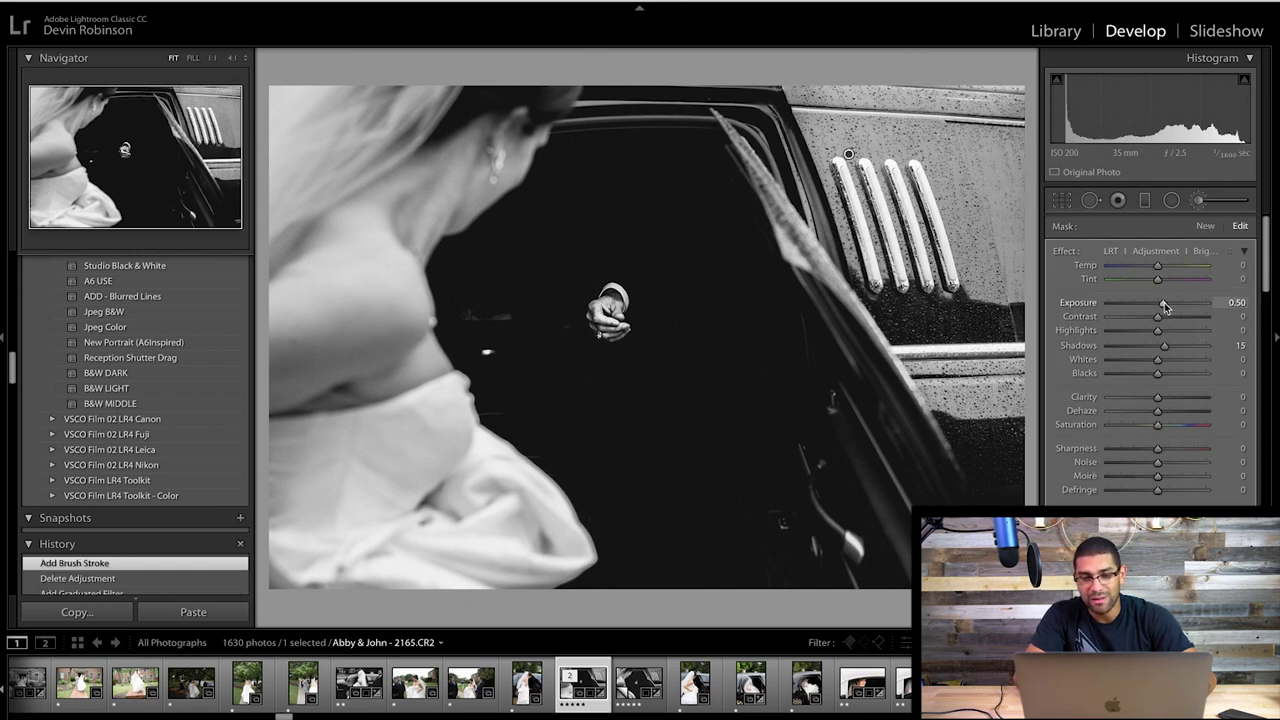
{"action": "left_click_drag", "start_coordinate": [1162, 305], "coordinate": [1157, 305]}
{"action": "left_click_drag", "start_coordinate": [1172, 402], "coordinate": [1171, 404]}
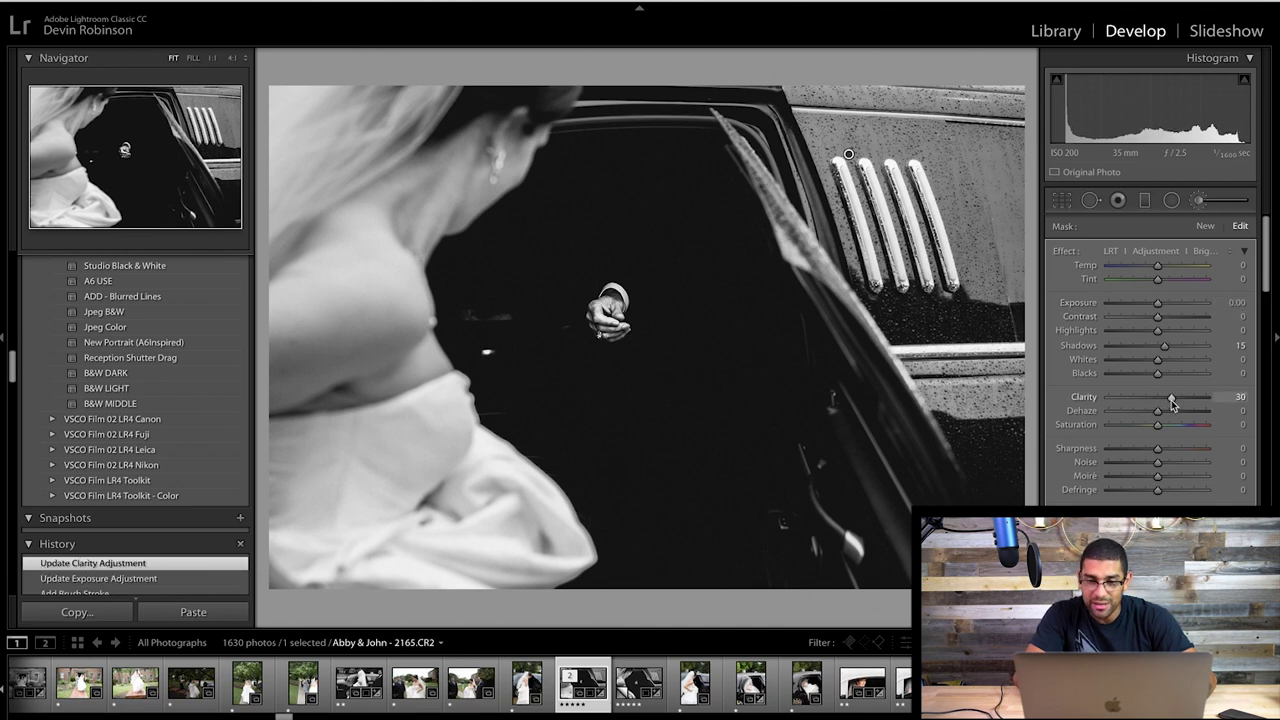
{"action": "left_click_drag", "start_coordinate": [1170, 453], "coordinate": [1169, 453]}
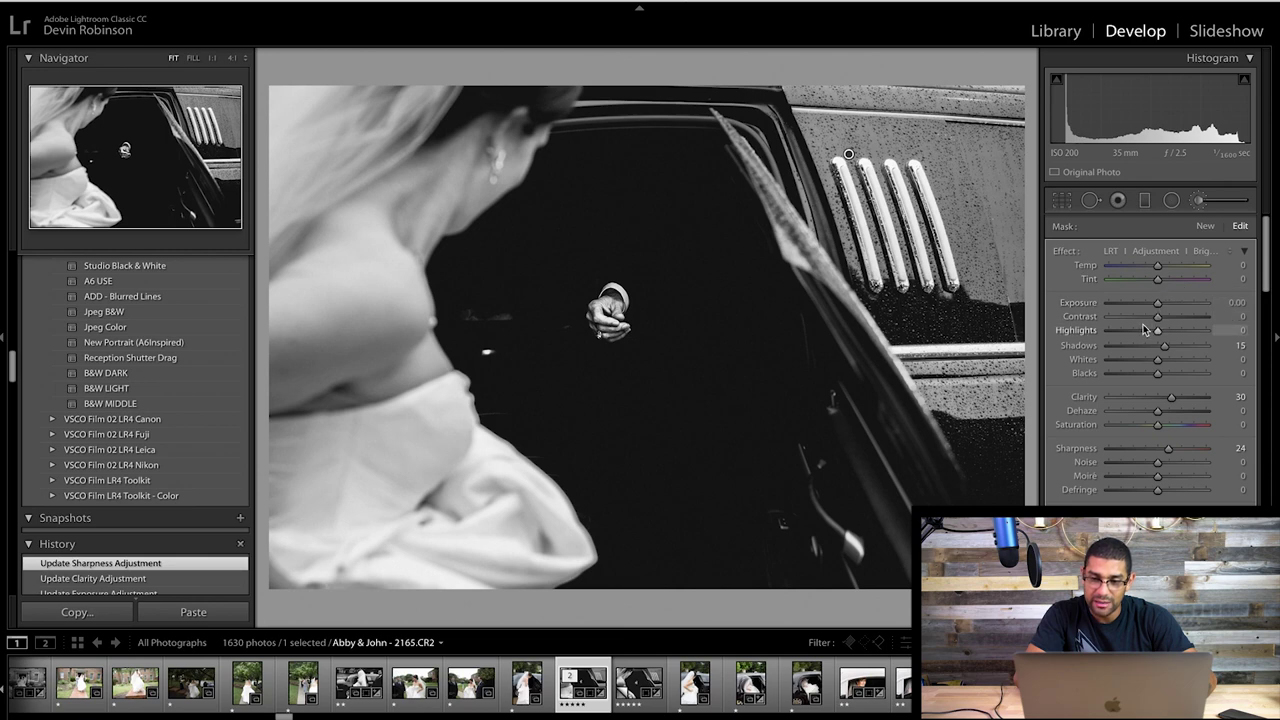
{"action": "left_click_drag", "start_coordinate": [1140, 329], "coordinate": [1140, 330]}
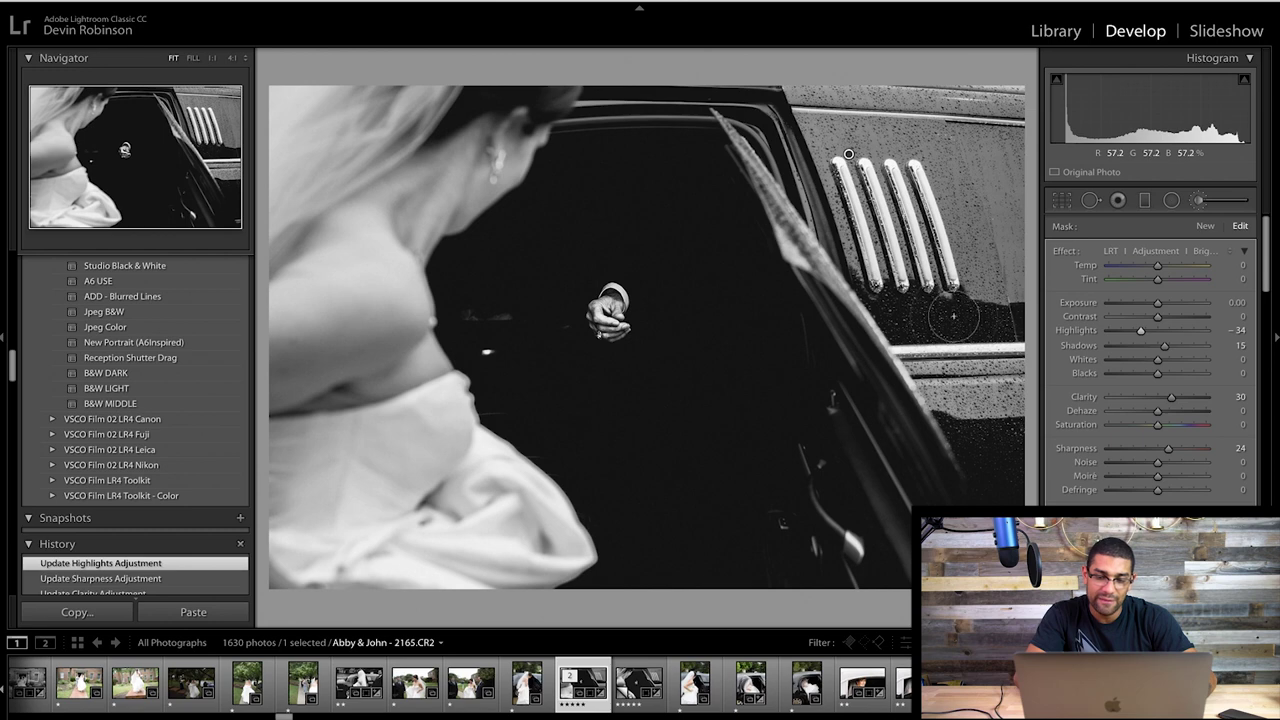
- Paint a new brush area over the limo window with Exposure -4.00 and Highlights -100
{"action": "left_click", "coordinate": [1206, 227]}
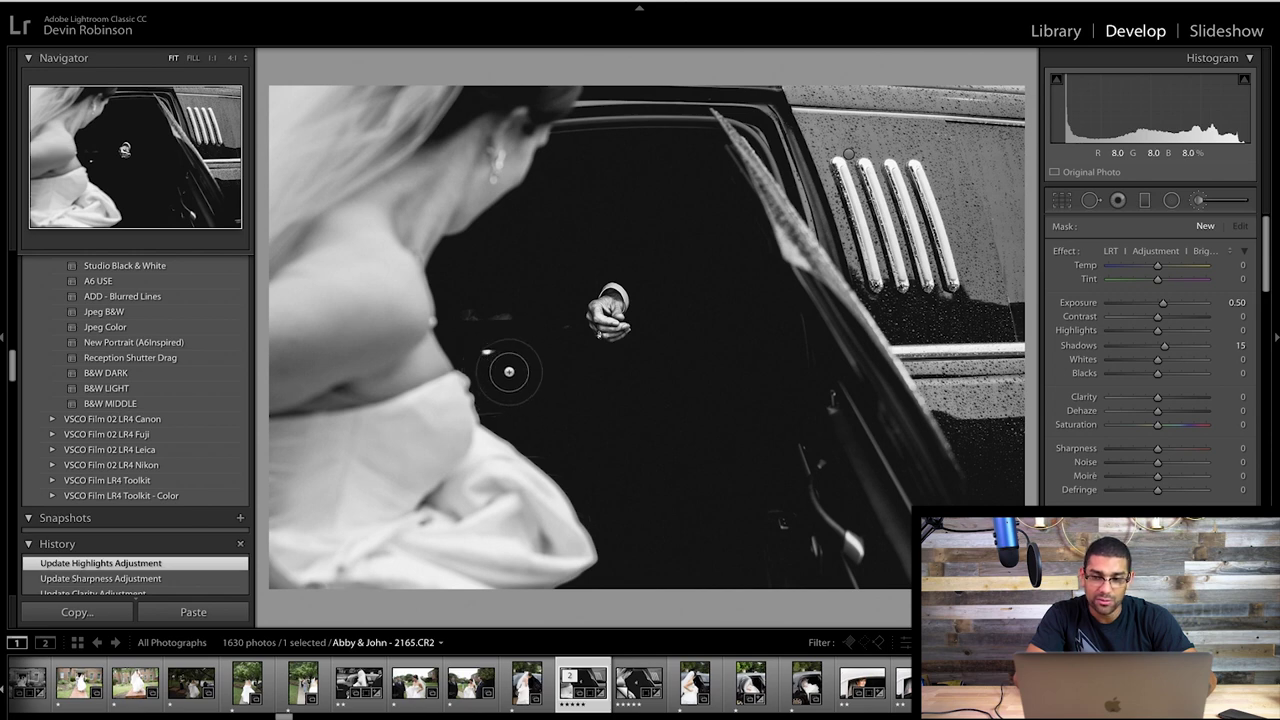
{"action": "scroll", "coordinate": [505, 365], "scroll_direction": "down", "scroll_amount": 3}
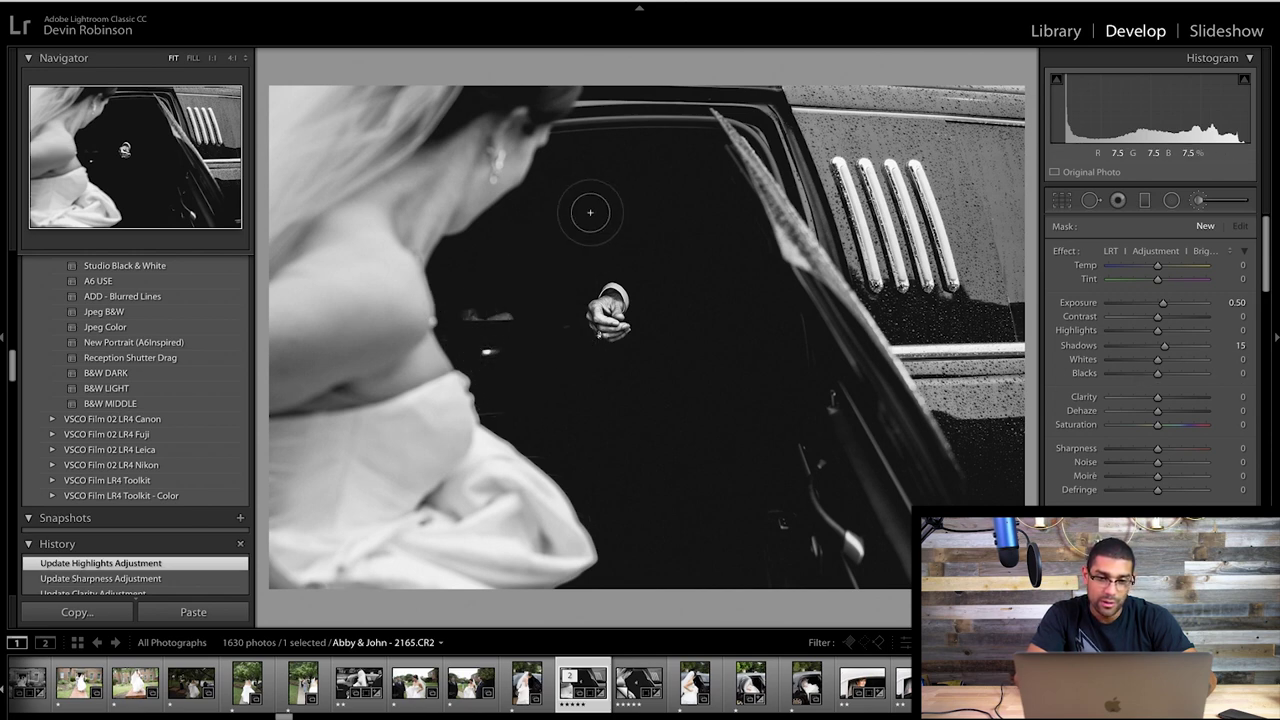
{"action": "mouse_move", "coordinate": [706, 249]}
{"action": "left_mouse_down"}
{"action": "mouse_move", "coordinate": [717, 436]}
{"action": "mouse_move", "coordinate": [628, 447]}
{"action": "mouse_move", "coordinate": [812, 370]}
{"action": "left_mouse_up"}
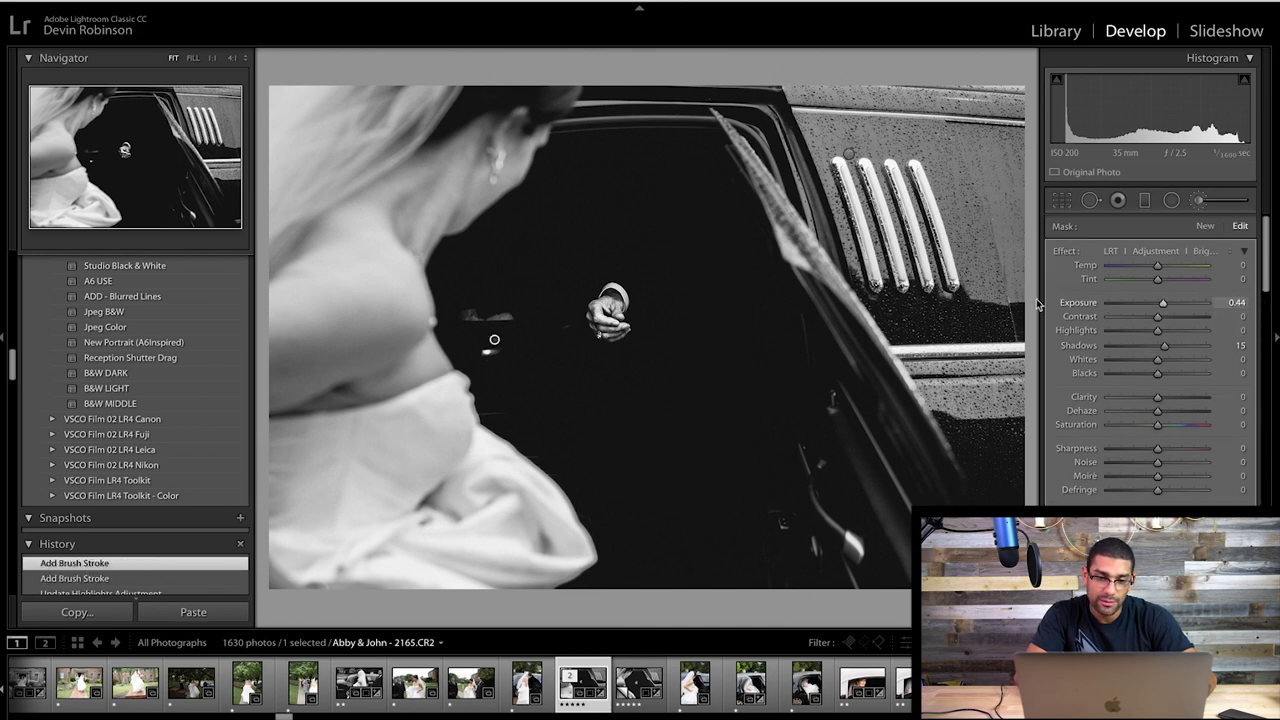
{"action": "left_click_drag", "start_coordinate": [1162, 302], "coordinate": [1040, 303]}
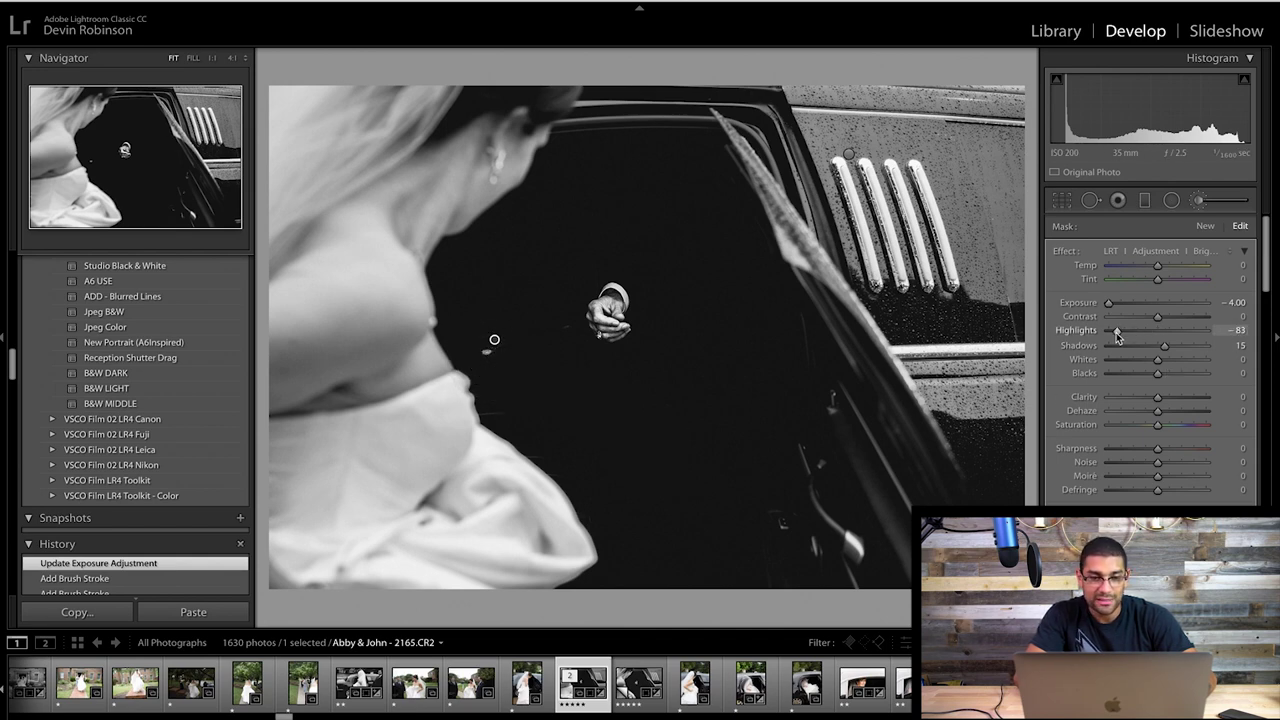
{"action": "left_click_drag", "start_coordinate": [1117, 334], "coordinate": [1088, 337]}
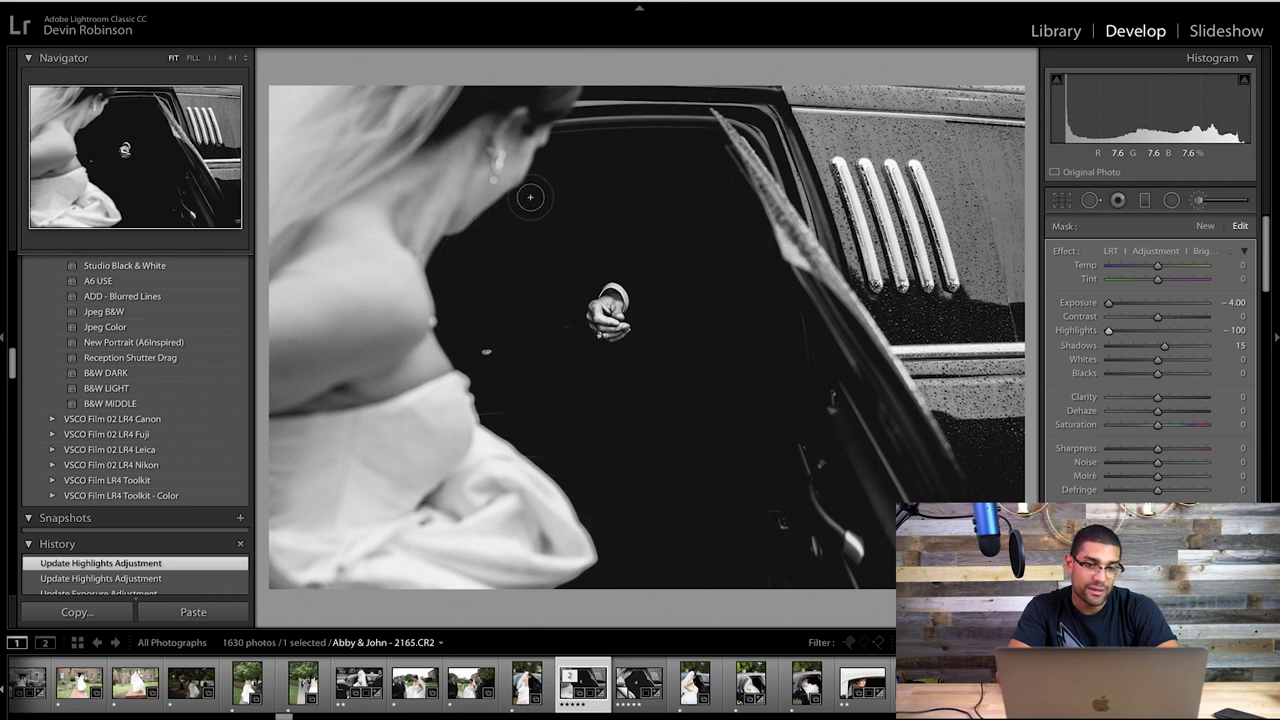
- Extend the darkening brush across the car window and near the door, undoing two stray spots
{"action": "left_click", "coordinate": [459, 185]}
{"action": "key", "text": "ctrl+z"}
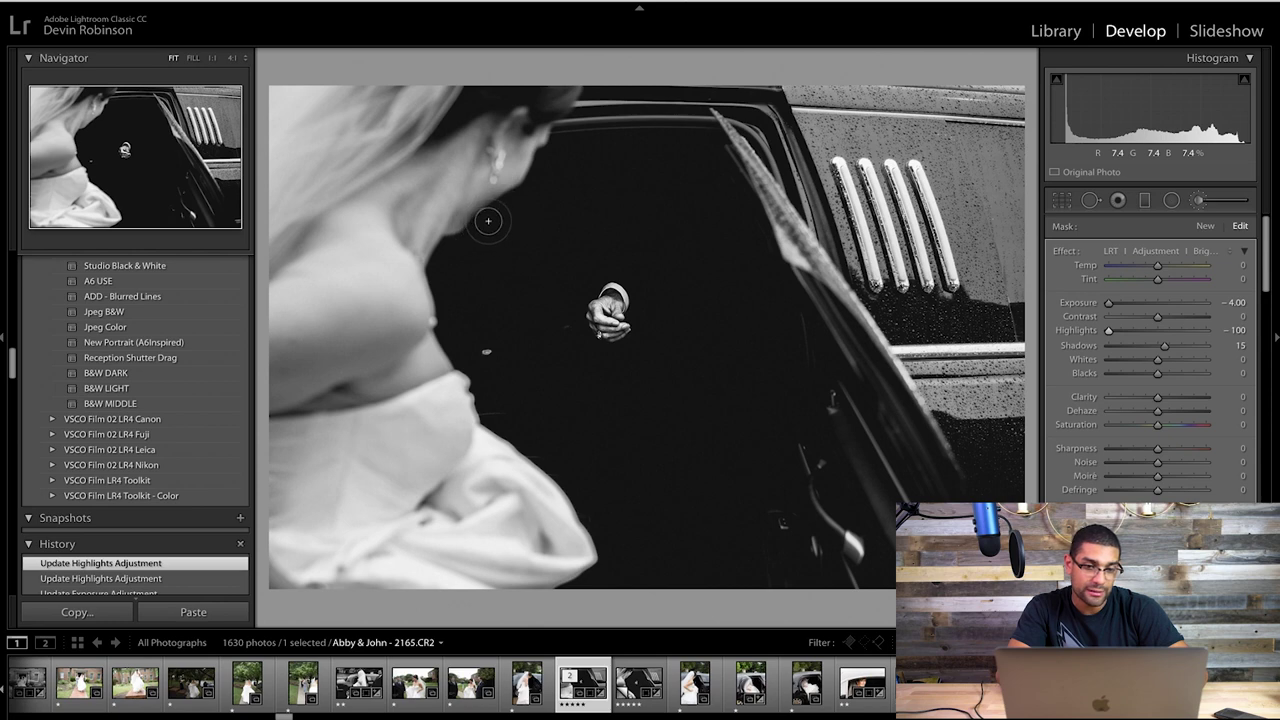
{"action": "left_click", "coordinate": [488, 220]}
{"action": "key", "text": "ctrl+z"}
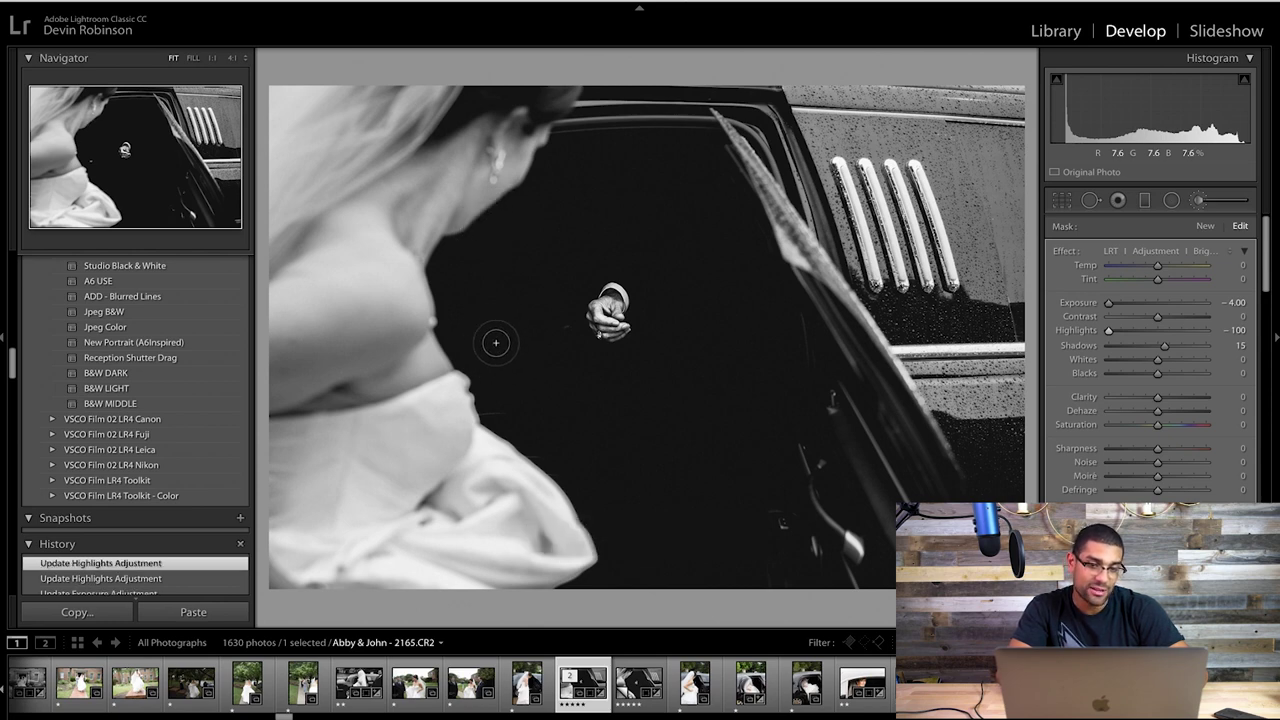
{"action": "mouse_move", "coordinate": [495, 342]}
{"action": "left_mouse_down"}
{"action": "mouse_move", "coordinate": [586, 234]}
{"action": "mouse_move", "coordinate": [720, 335]}
{"action": "left_mouse_up"}
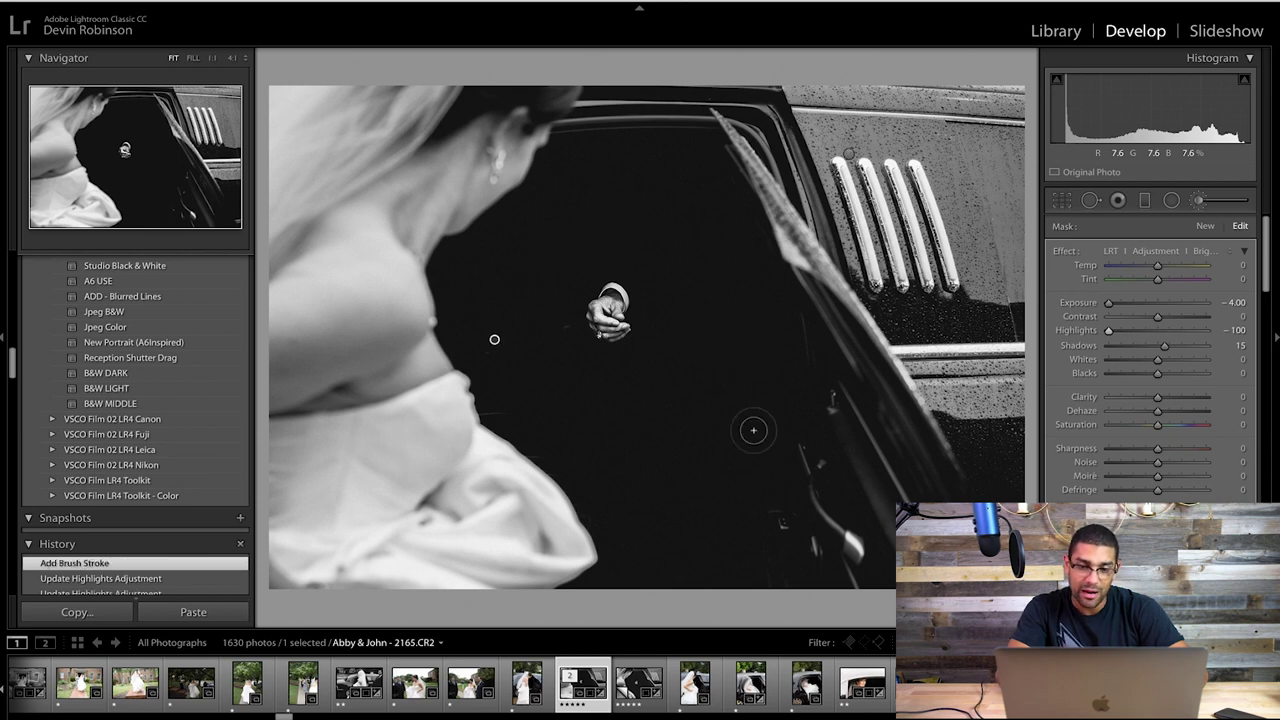
{"action": "left_click_drag", "start_coordinate": [763, 523], "coordinate": [774, 536]}
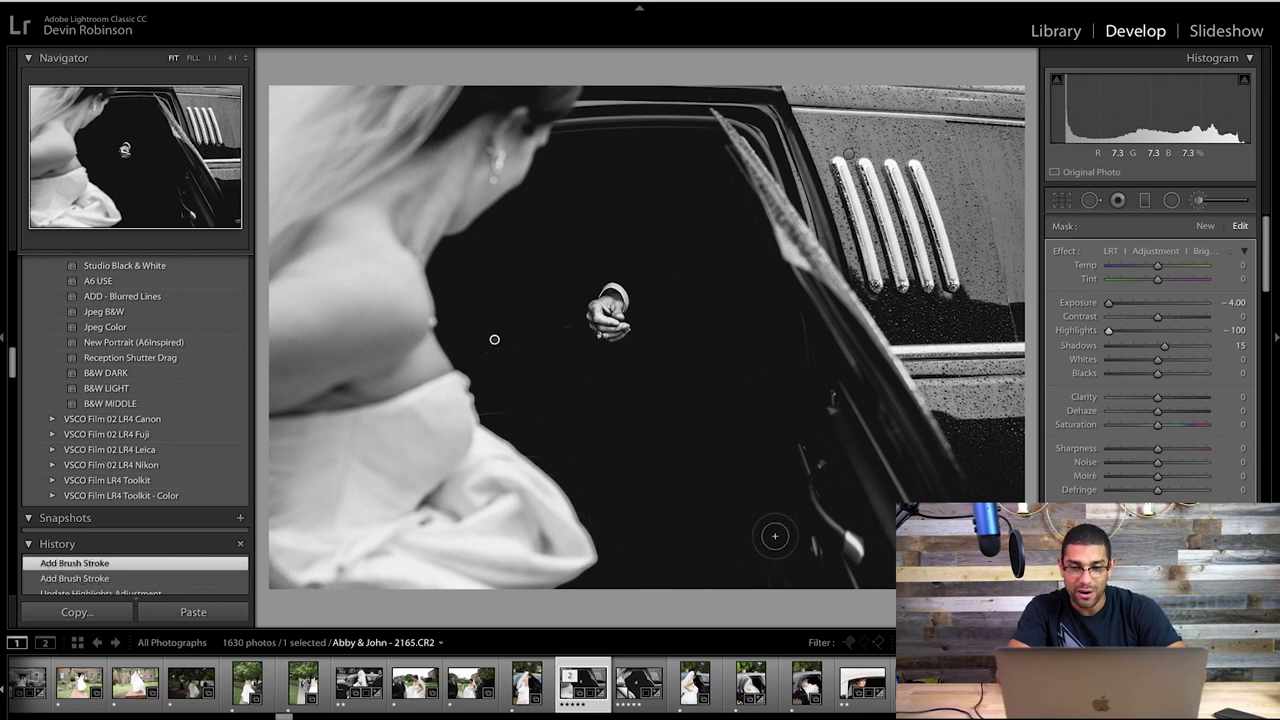
{"action": "key", "text": "r"}
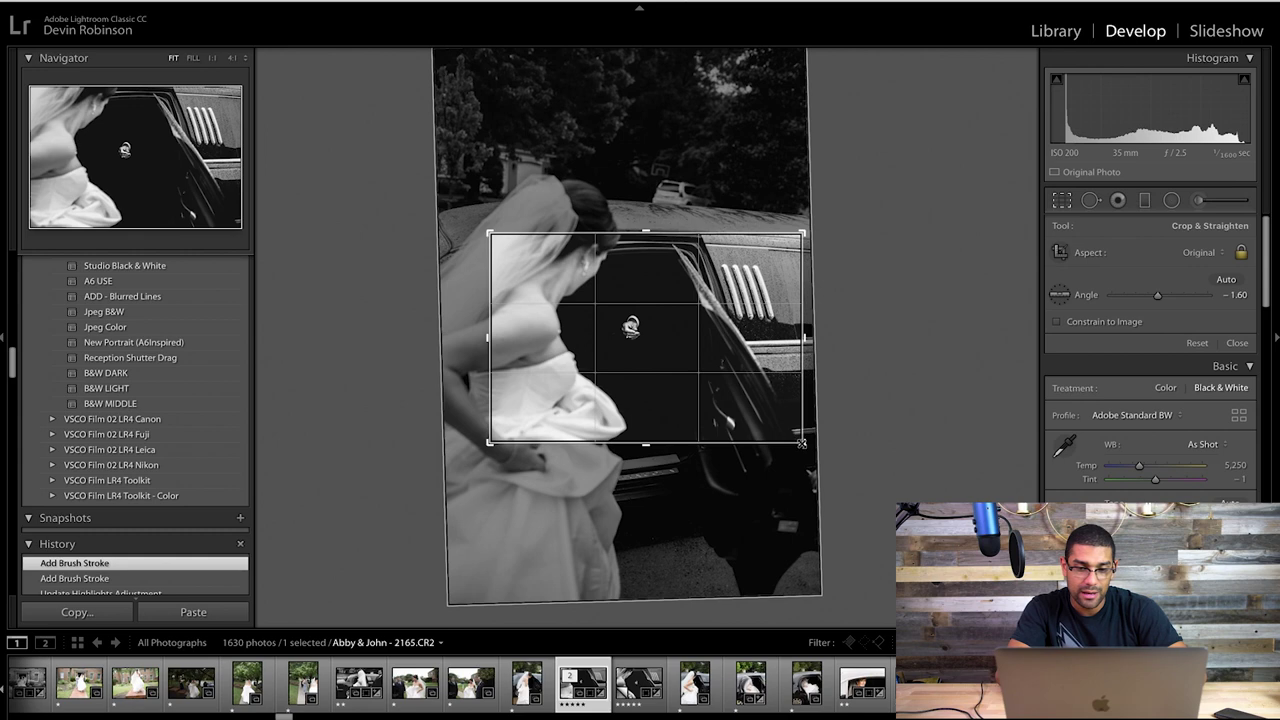
- Tighten the crop, rotate to -2.86, lower Exposure to +0.25, and show the Copy 1 virtual copy
{"action": "left_click_drag", "start_coordinate": [803, 442], "coordinate": [797, 439]}
{"action": "key", "text": "r"}
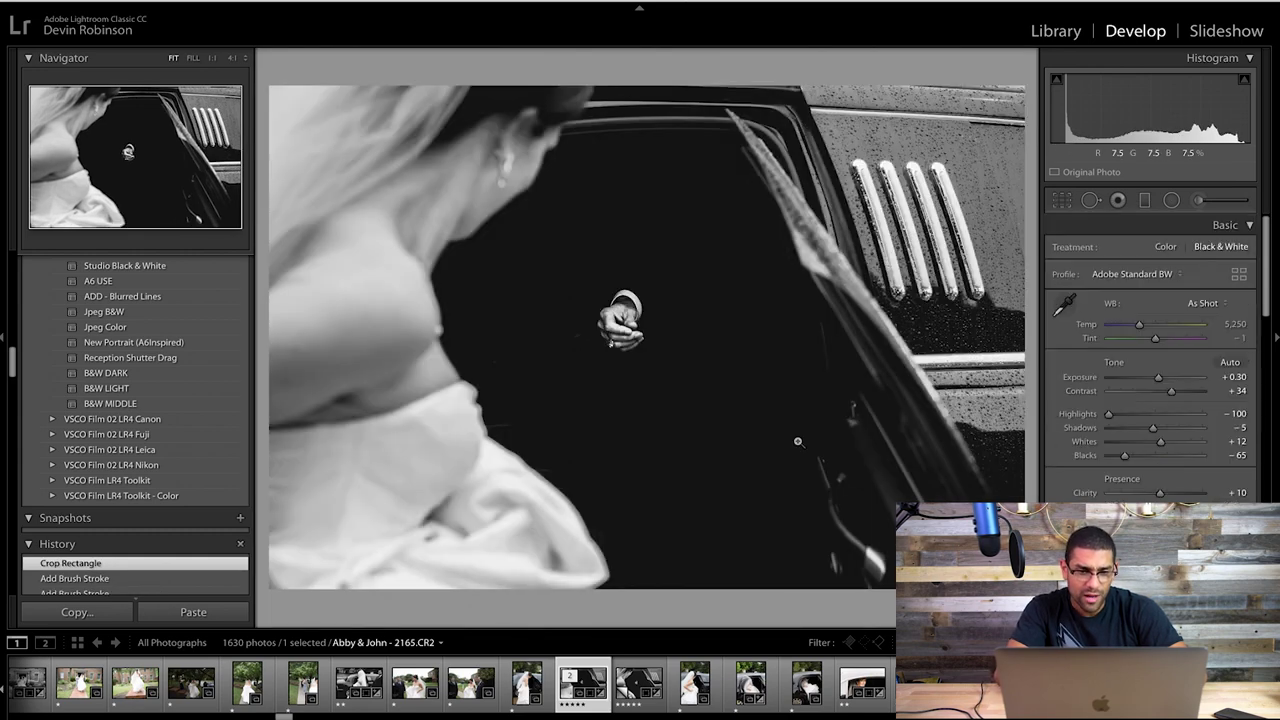
{"action": "key", "text": "r"}
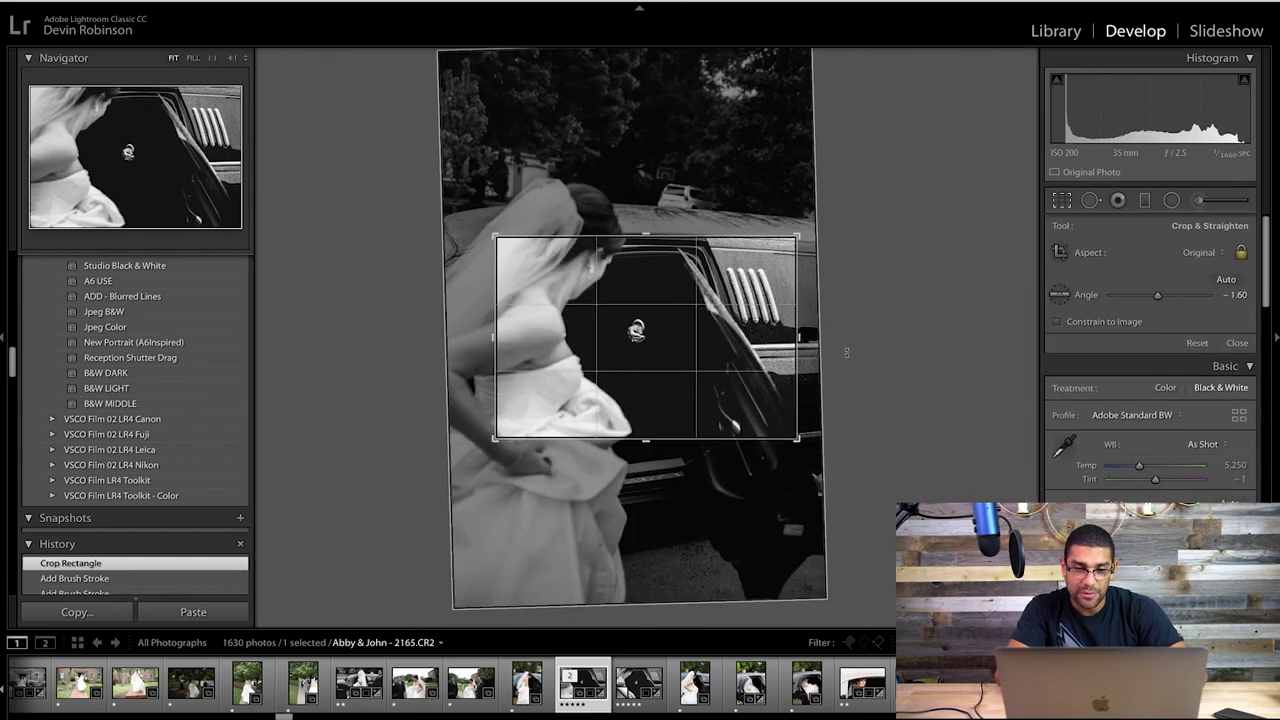
{"action": "left_click_drag", "start_coordinate": [846, 358], "coordinate": [846, 348]}
{"action": "key", "text": "r"}
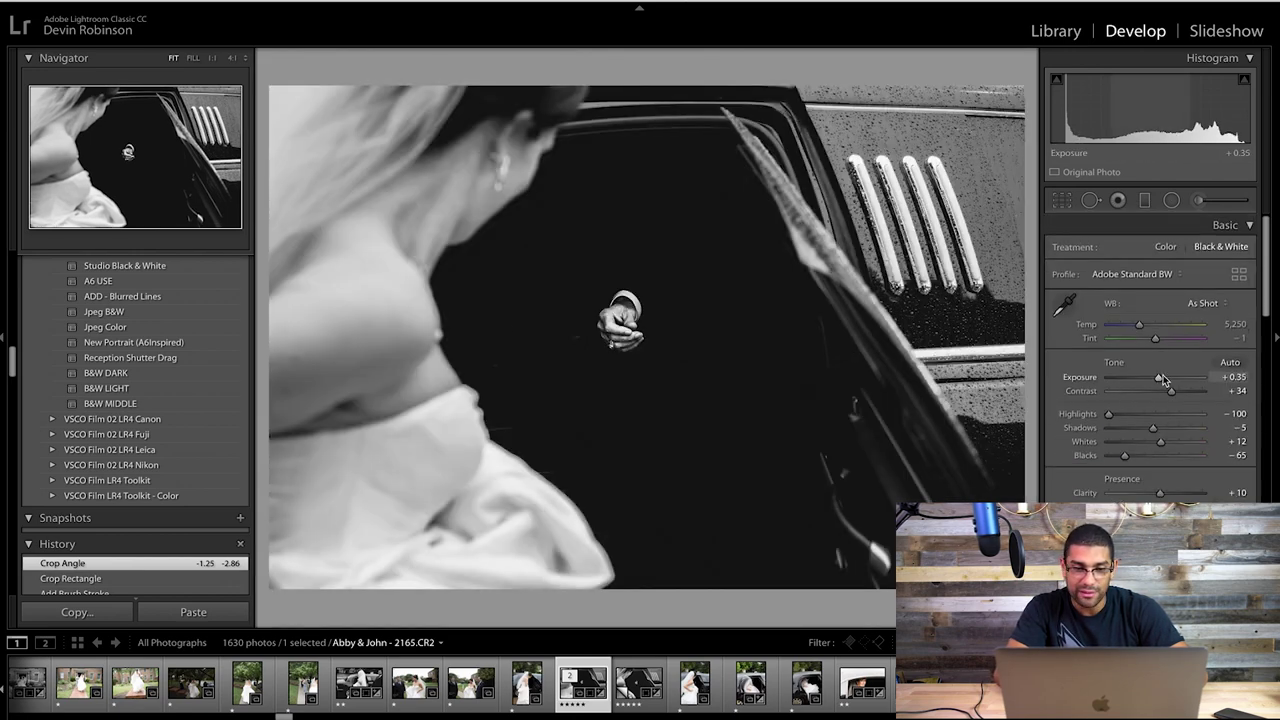
{"action": "left_click_drag", "start_coordinate": [1163, 379], "coordinate": [1161, 378]}
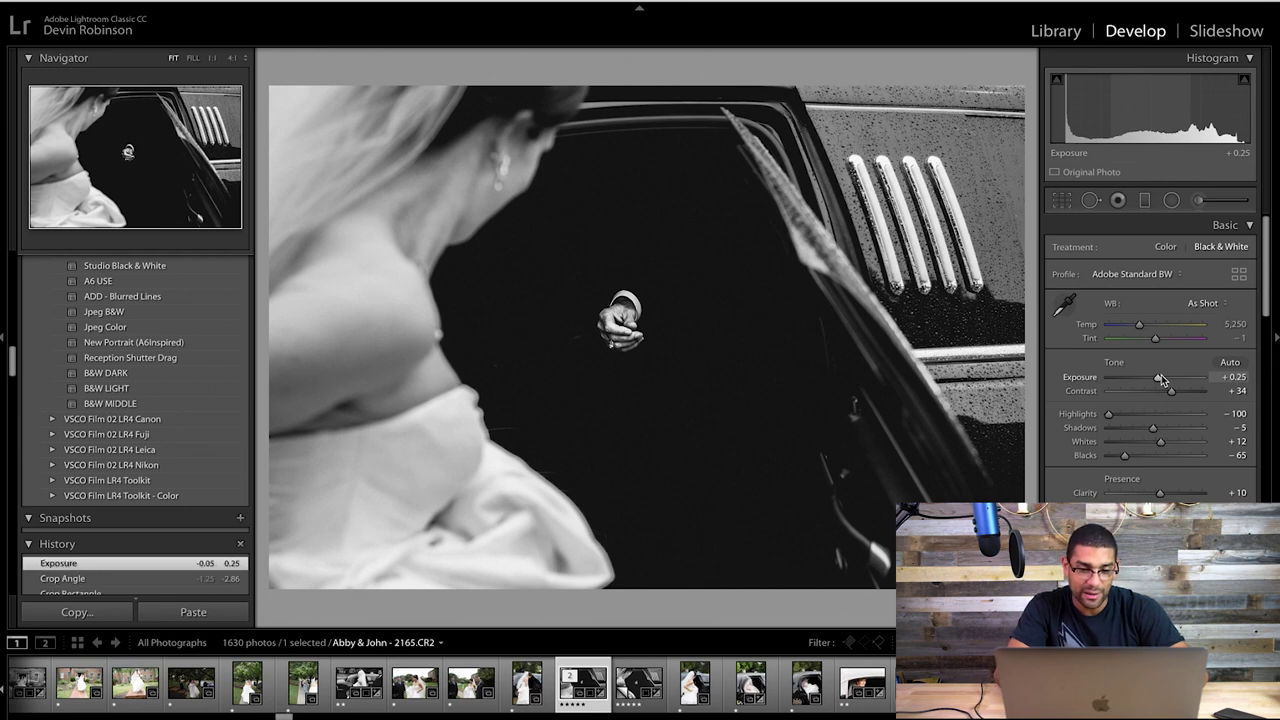
{"action": "key", "text": "Right"}
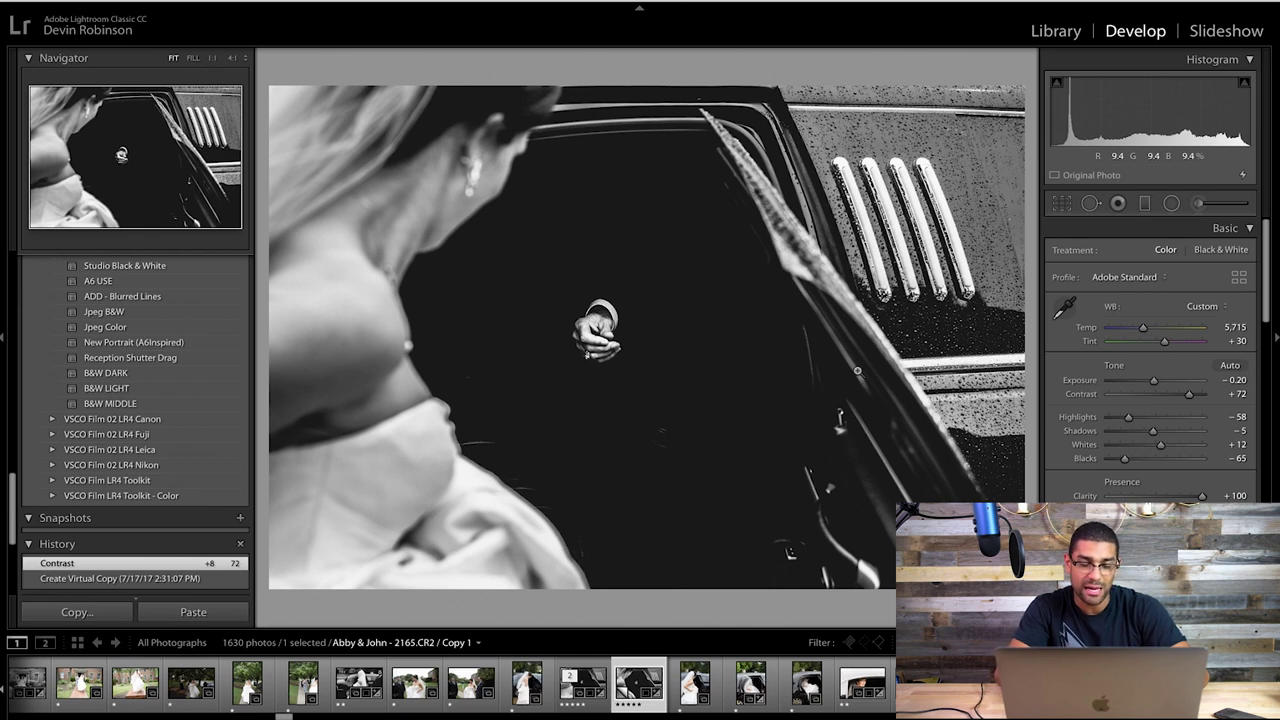
- Compare the original 2165.CR2 edit with the Copy 1 virtual copy, returning to the original
{"action": "key", "text": "Left"}
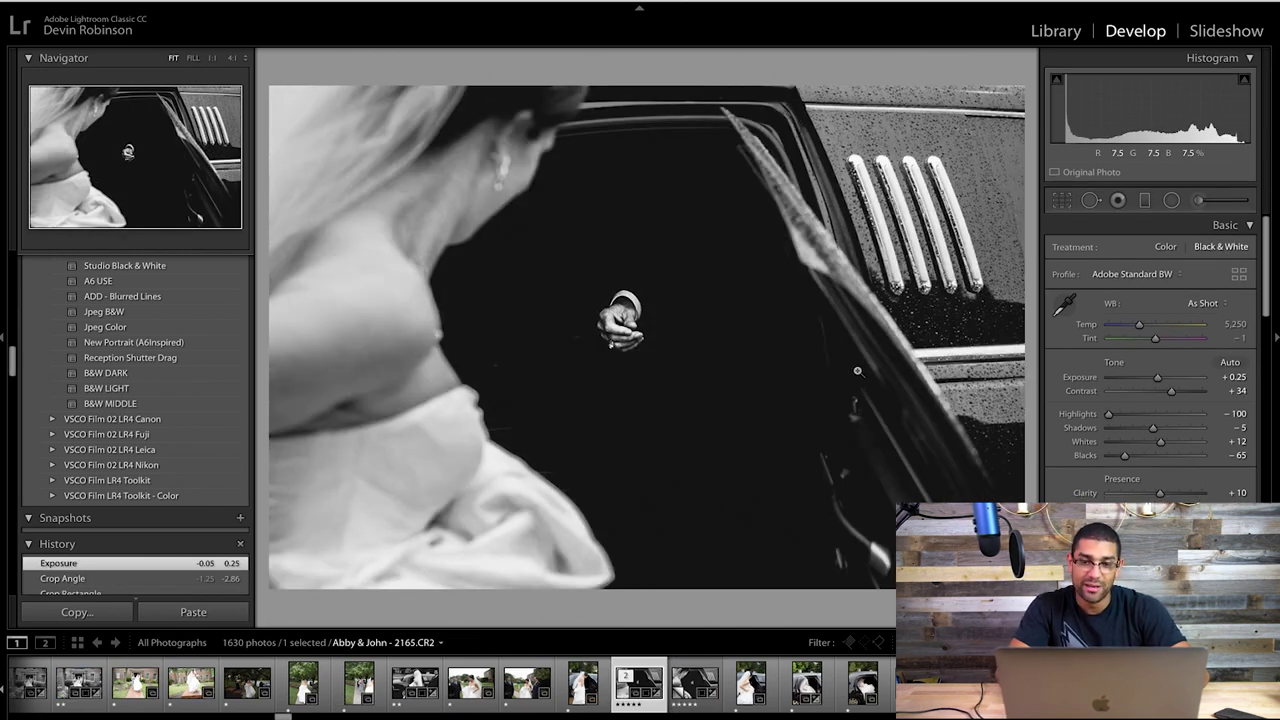
{"action": "key", "text": "Right"}
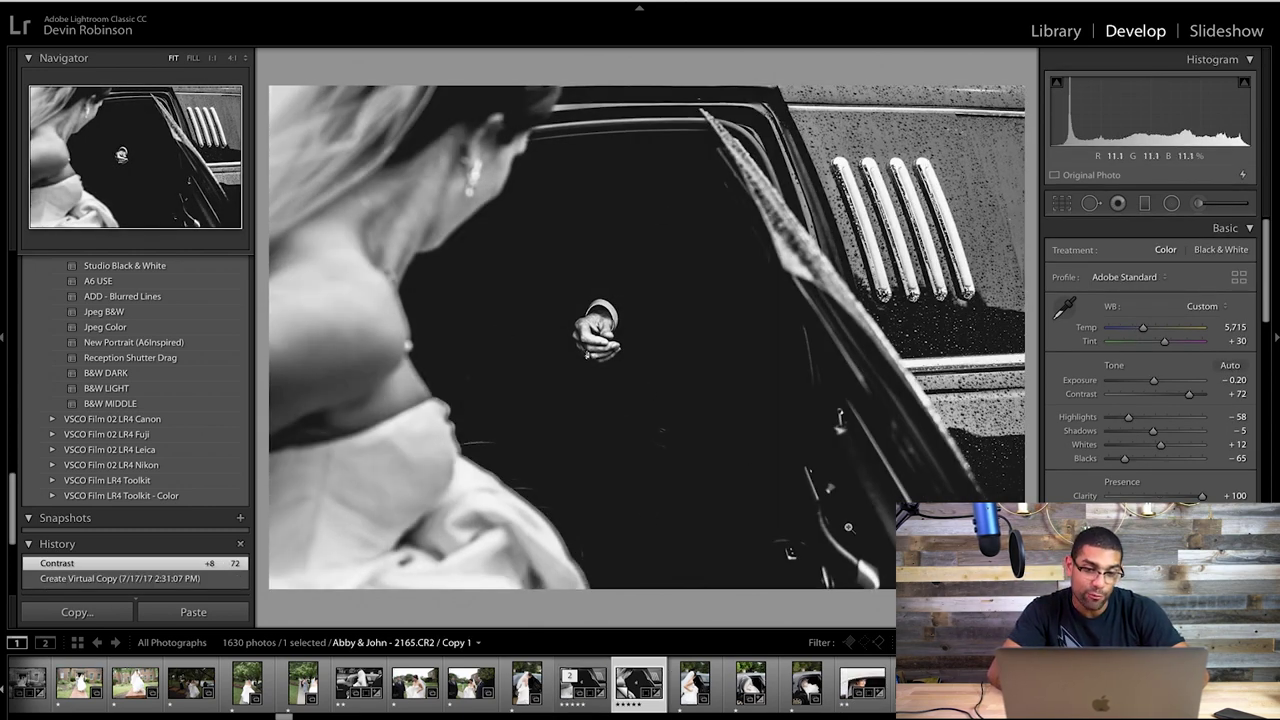
{"action": "left_click", "coordinate": [570, 690]}
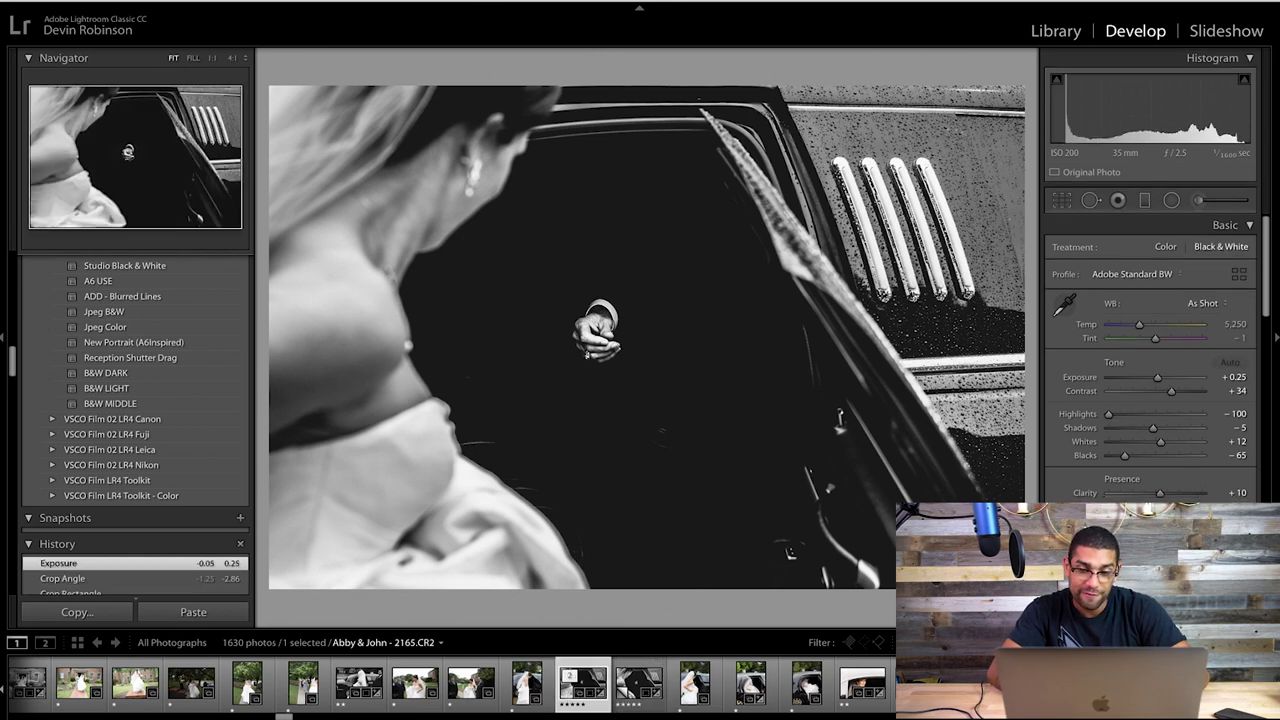
- Reset all edits on the original and Copy 1 to the unedited colour photo
{"action": "key", "text": "ctrl+shift+r"}
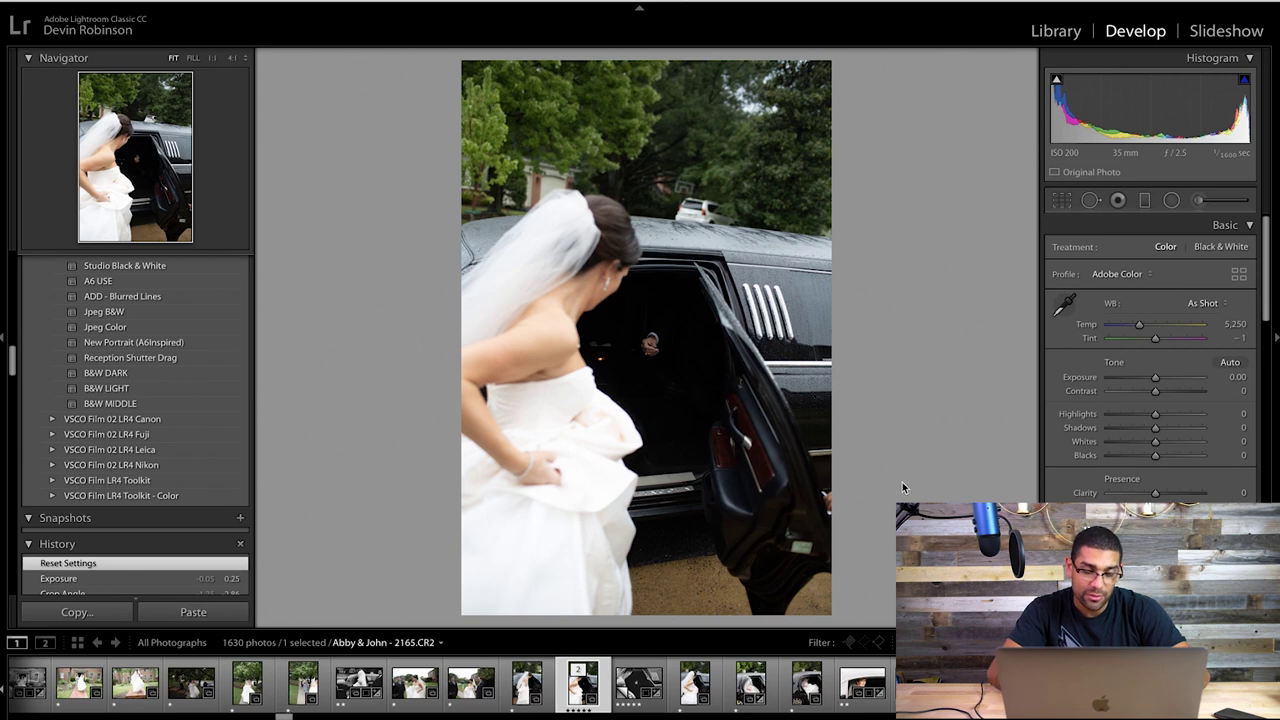
{"action": "key", "text": "Right"}
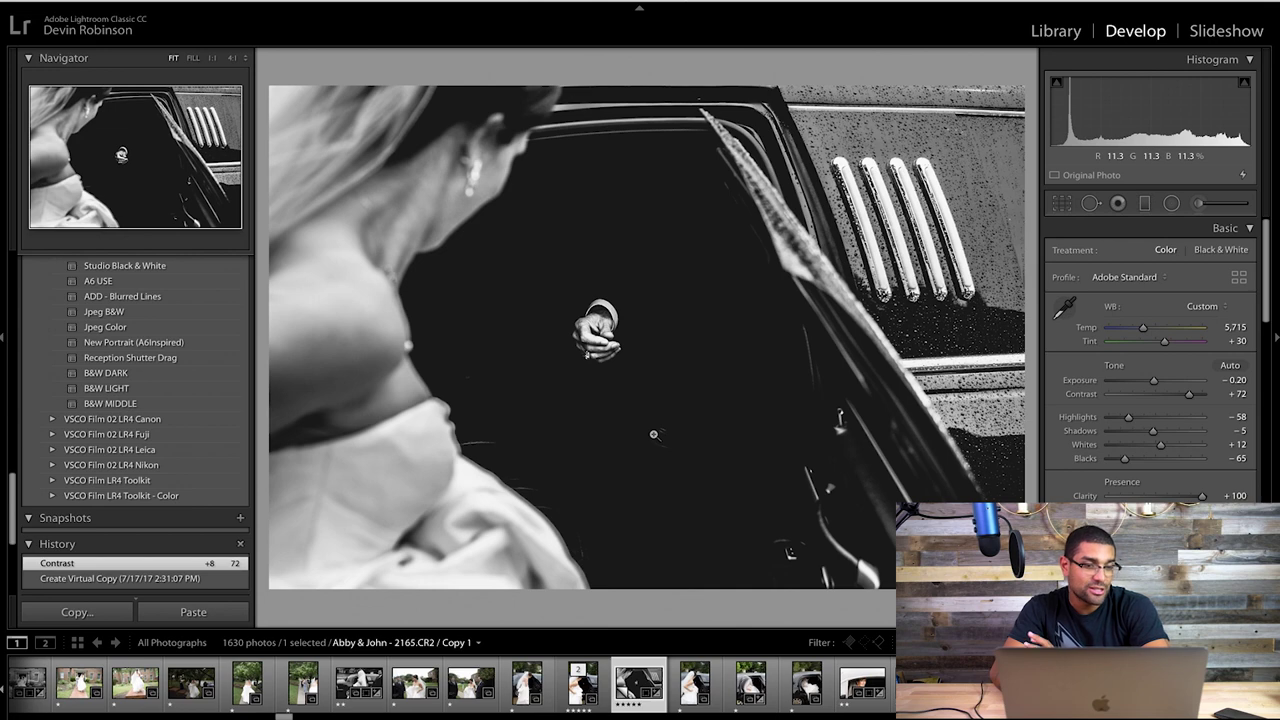
{"action": "key", "text": "super+shift+r"}
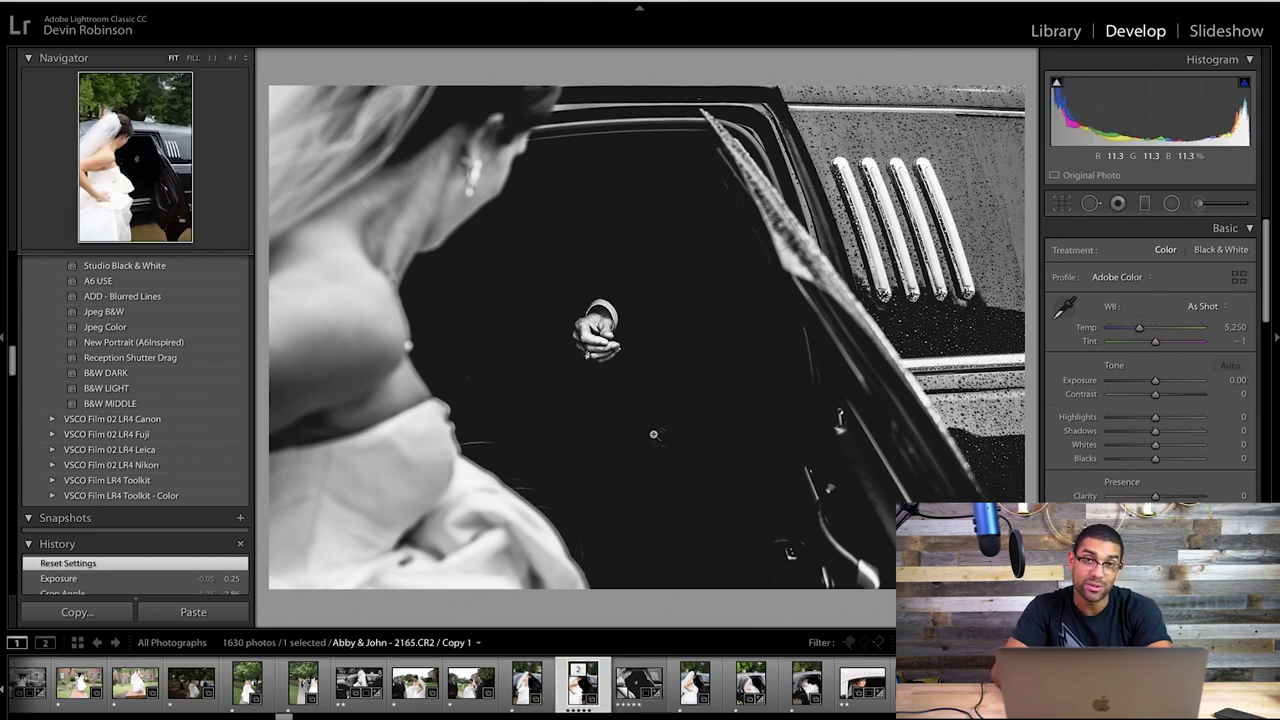